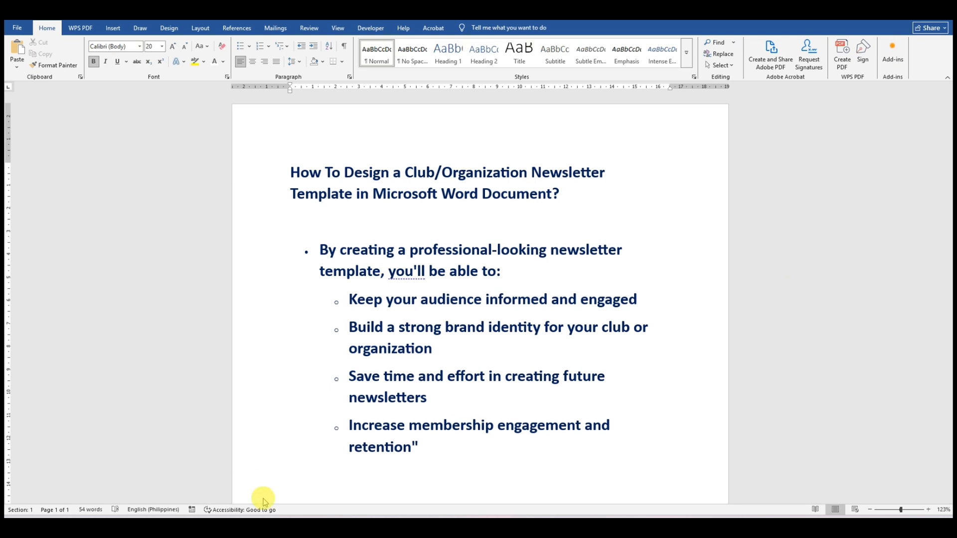
# - Bring up the Sample newsletter document for reference and create a new blank document
pyautogui.moveTo(326, 528)
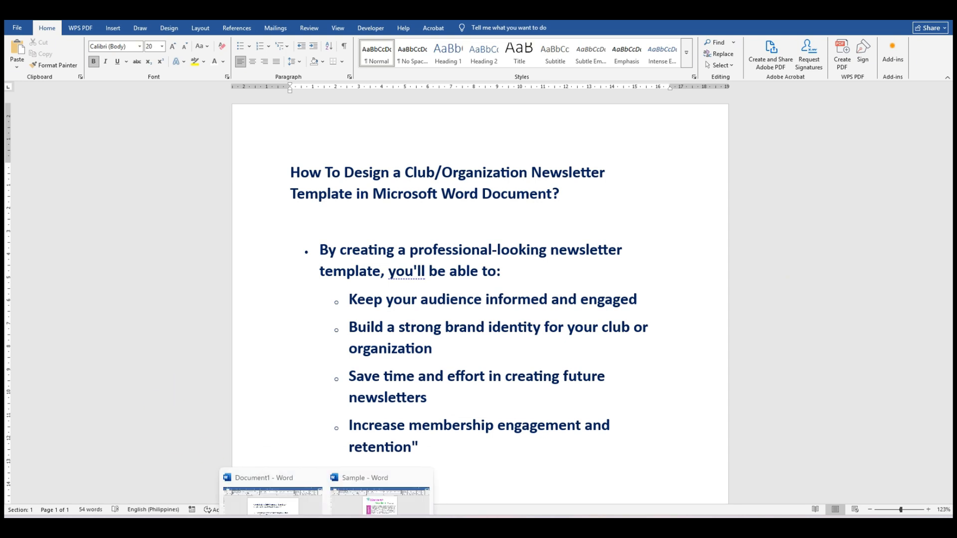
pyautogui.click(396, 448)
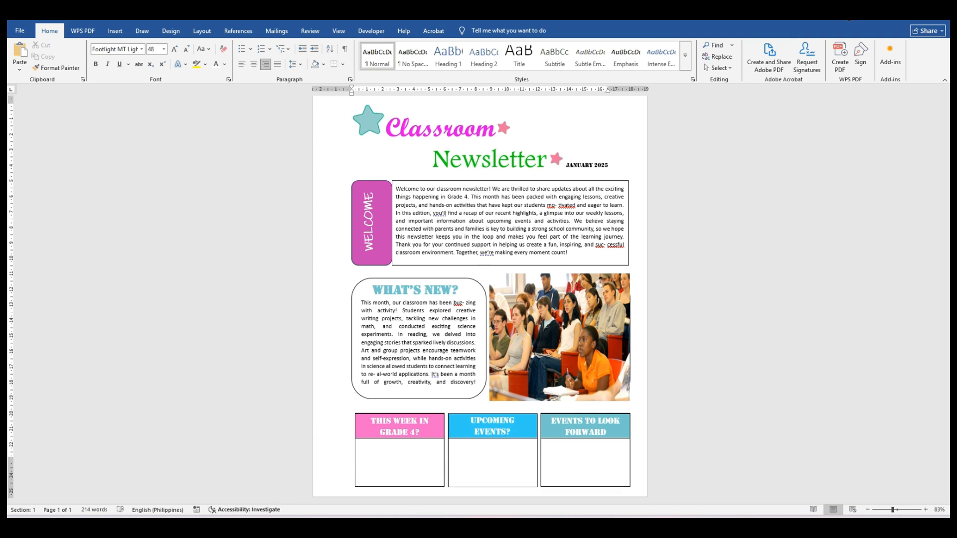
pyautogui.click(100, 528)
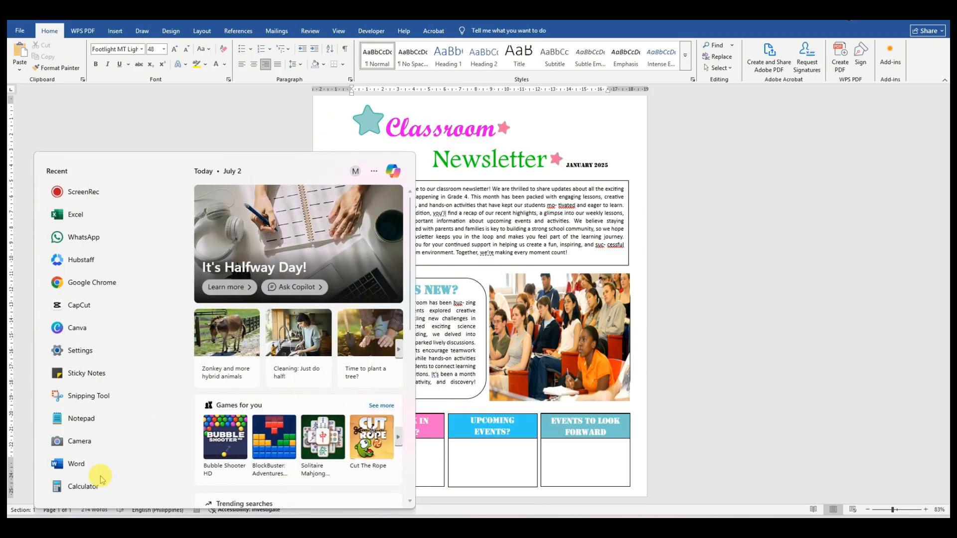
pyautogui.click(82, 462)
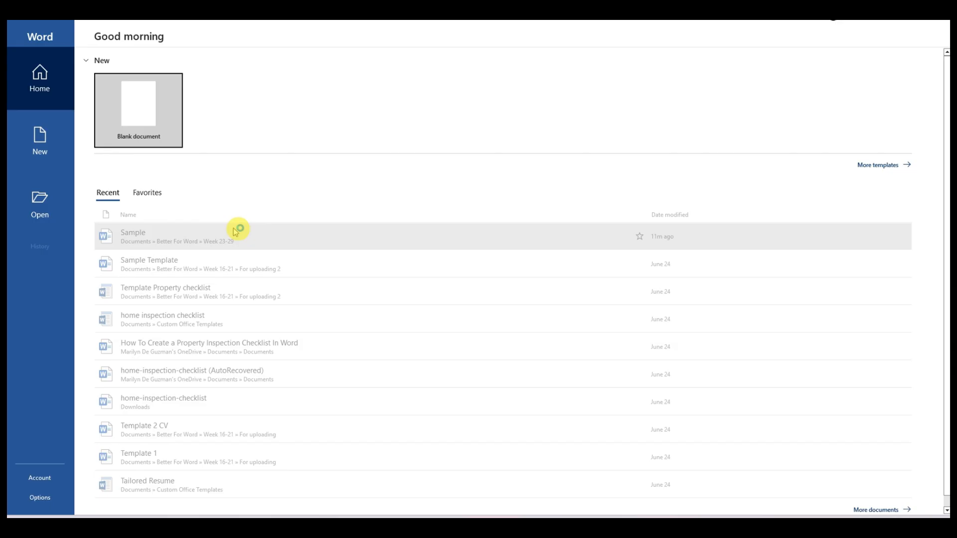
pyautogui.click(173, 119)
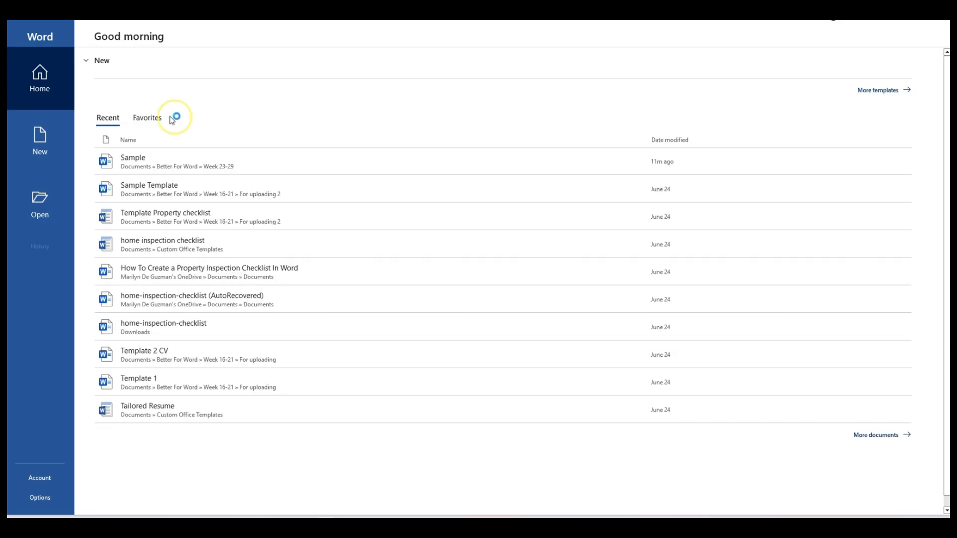
pyautogui.click(425, 224)
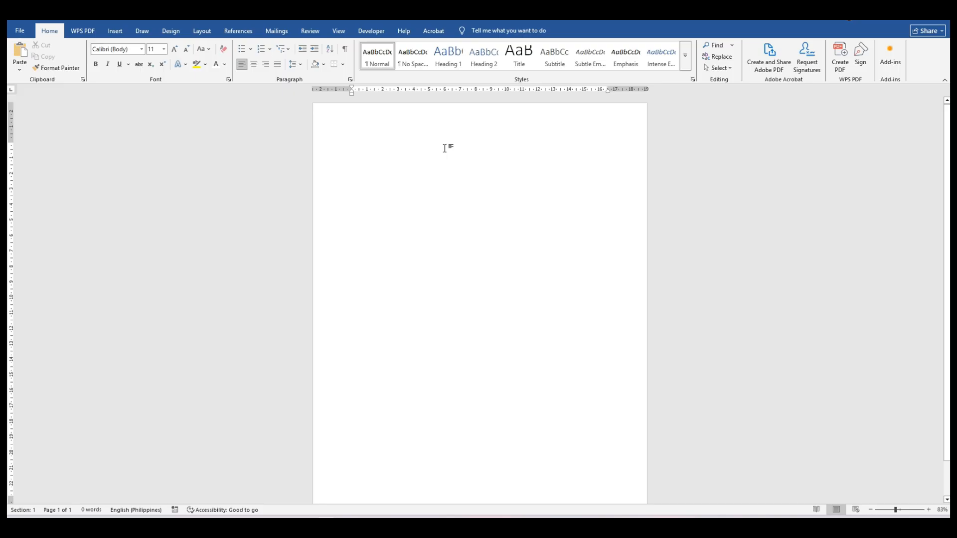
pyautogui.click(483, 126)
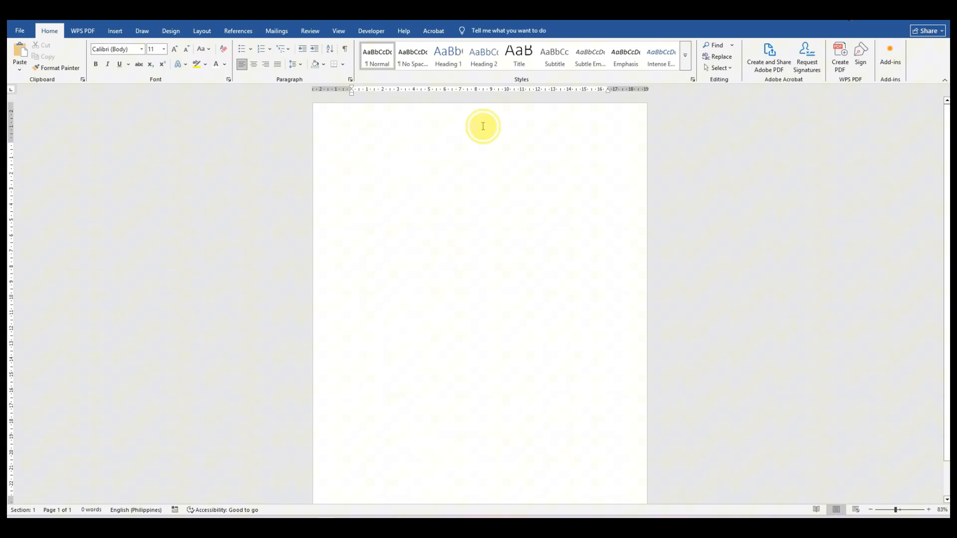
pyautogui.doubleClick(483, 126)
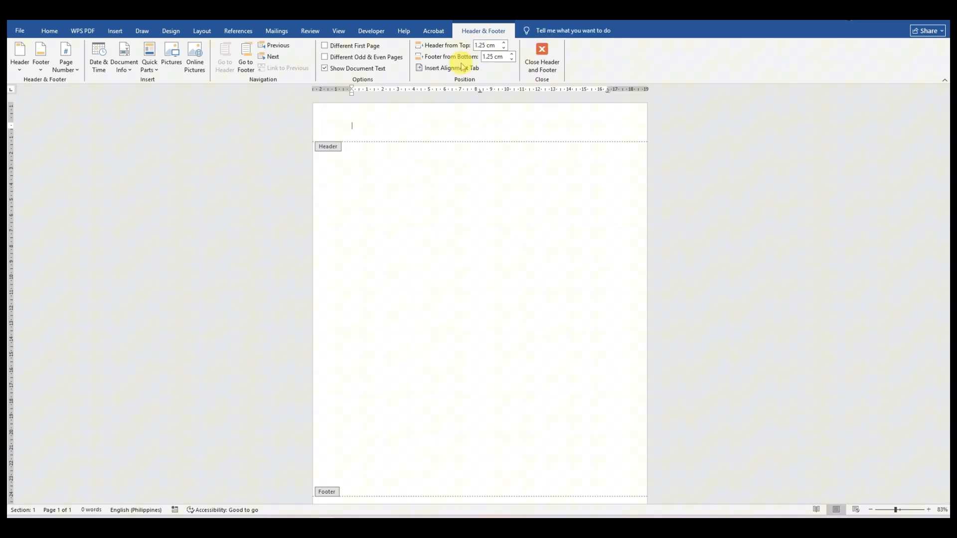
pyautogui.click(542, 56)
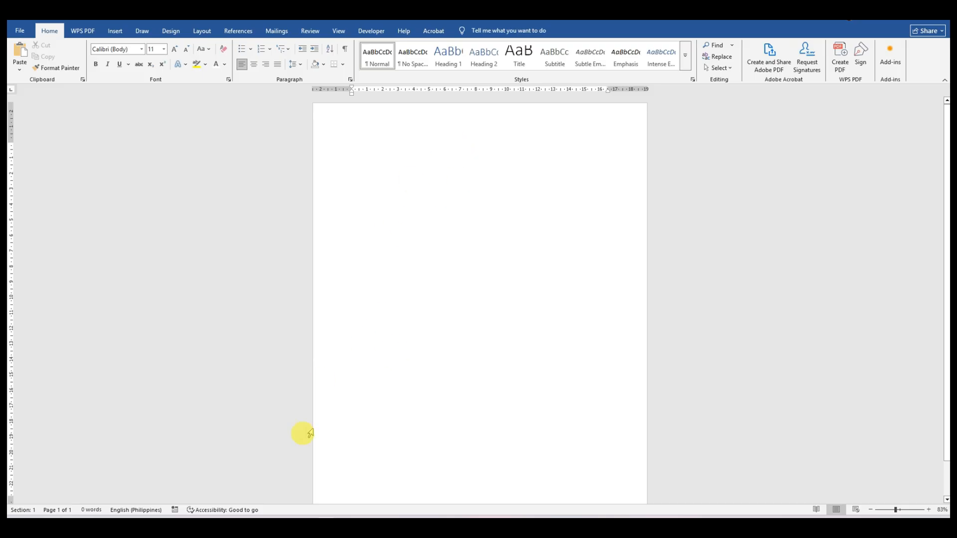
# - Check the Sample newsletter's heading and enter "Classroom" and "Newsletter" on two separate lines in the blank document
pyautogui.click(349, 487)
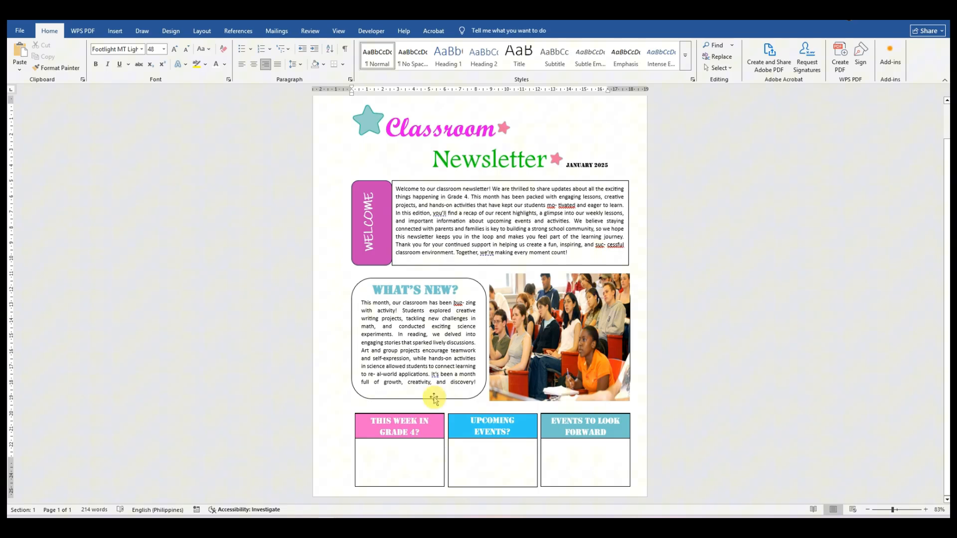
pyautogui.click(419, 487)
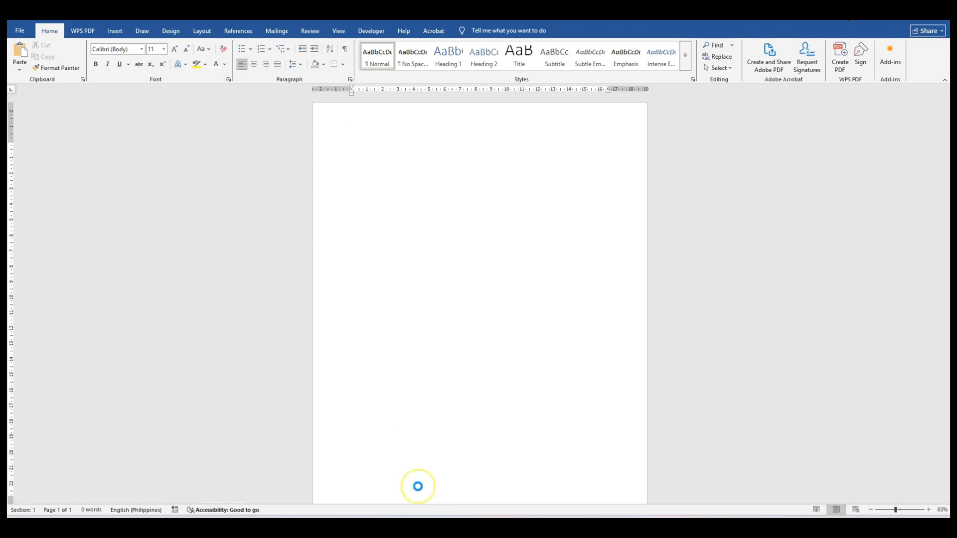
pyautogui.write('Ca')
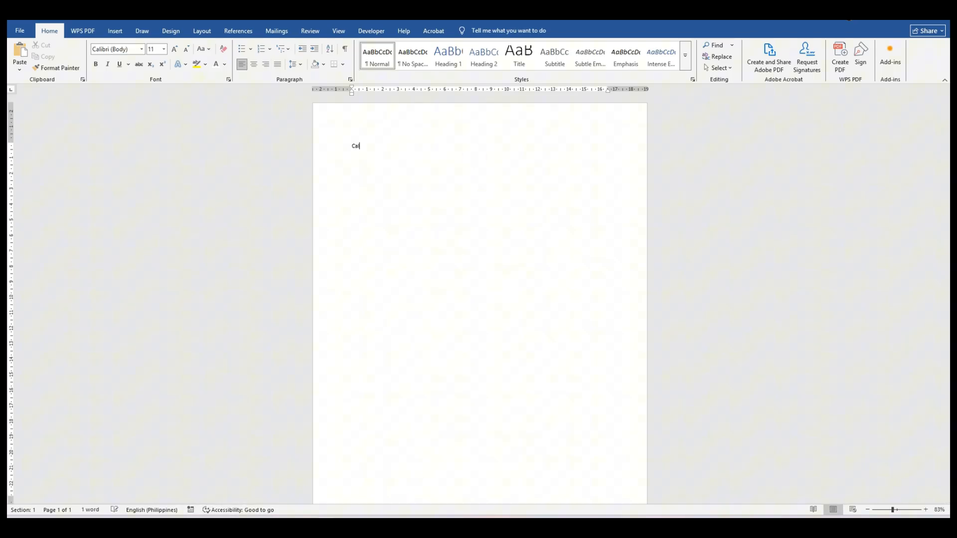
pyautogui.write('assrom')
pyautogui.press('Return')
pyautogui.write('Newsletter')
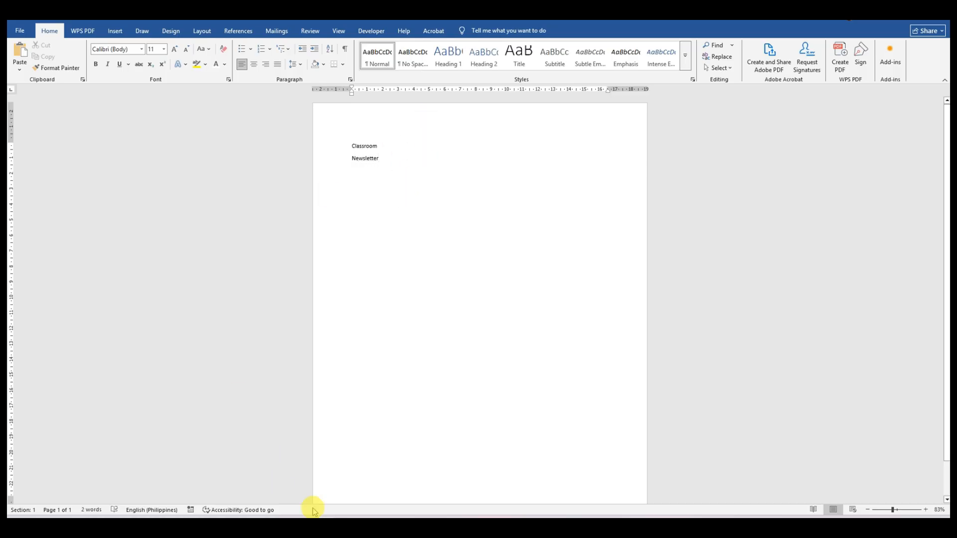
# - Copy the font name of the Sample newsletter's "Classroom" heading and apply Script MT Bold to "Classroom" in the new document
pyautogui.moveTo(314, 503)
pyautogui.click(356, 482)
pyautogui.click(444, 127)
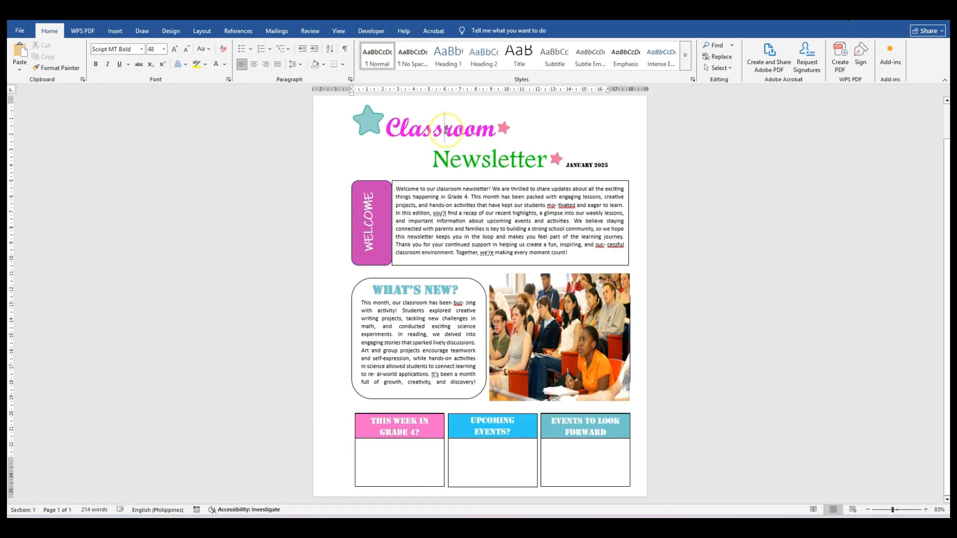
pyautogui.click(134, 49)
pyautogui.hotkey('ctrl', 'c')
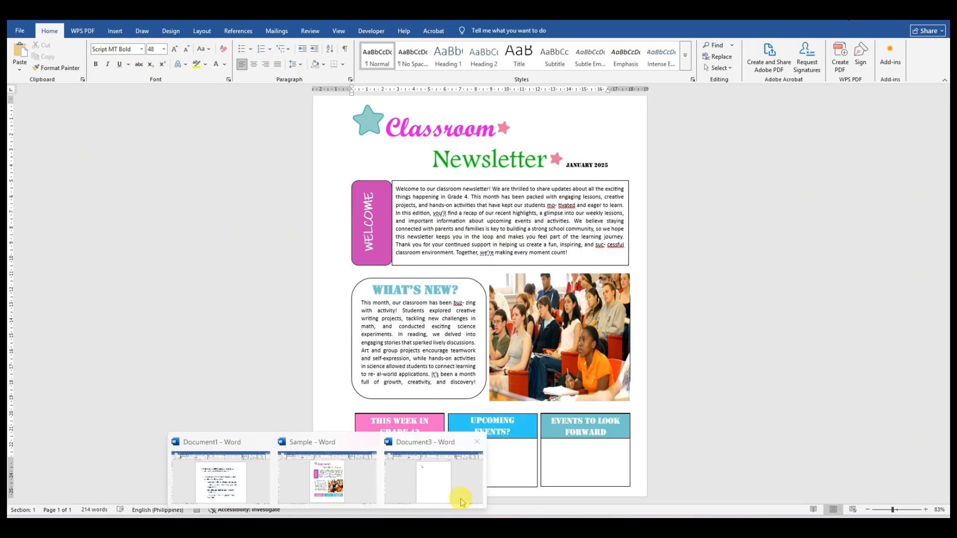
pyautogui.click(459, 496)
pyautogui.moveTo(385, 145); pyautogui.dragTo(349, 145)
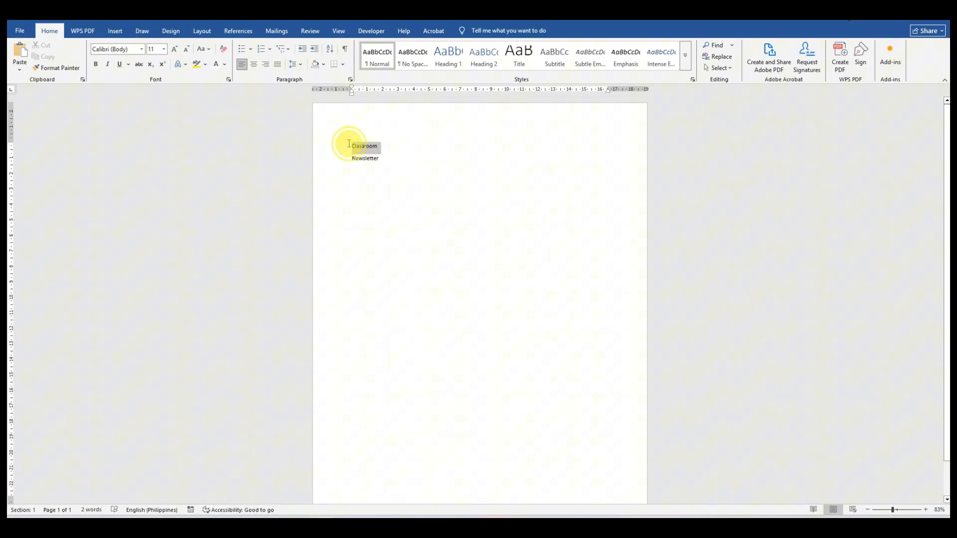
pyautogui.click(128, 48)
pyautogui.hotkey('ctrl', 'v')
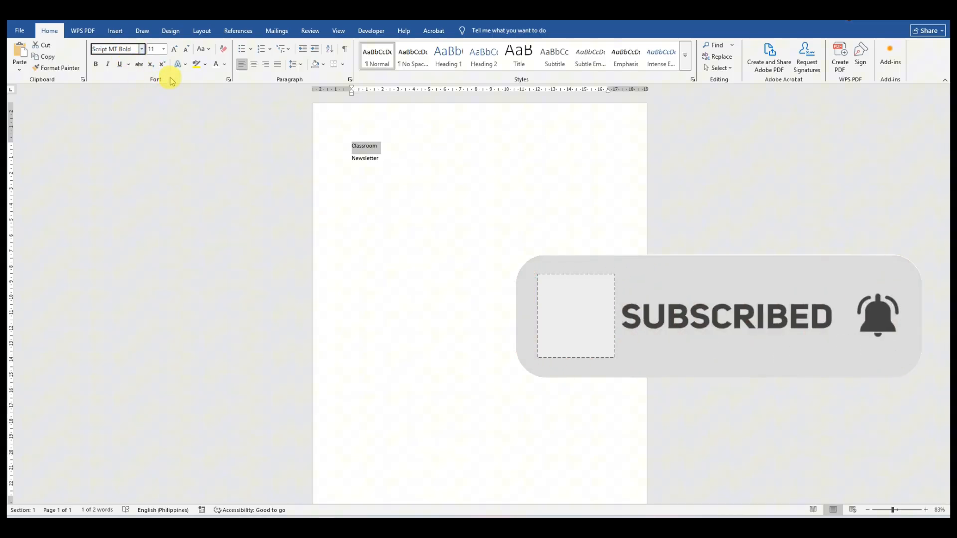
pyautogui.press('Return')
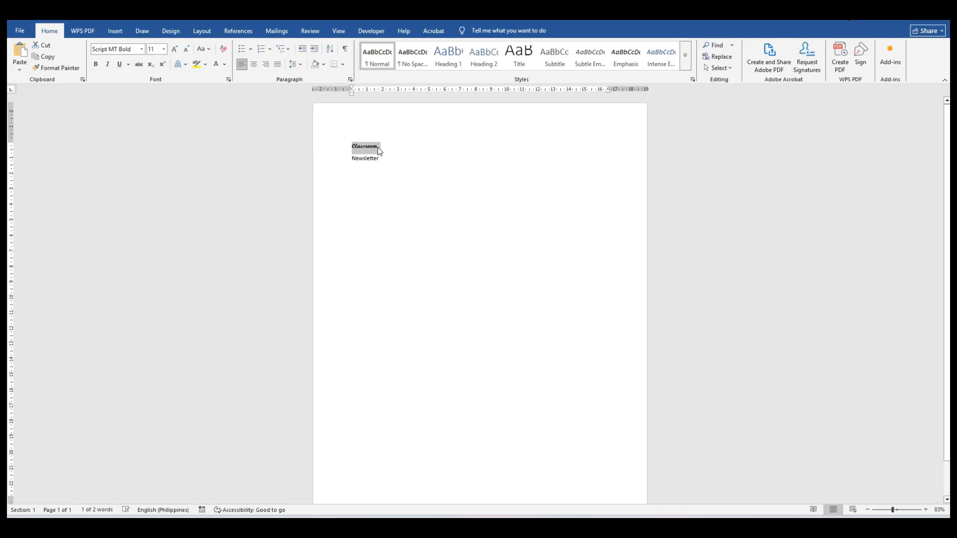
# - Set the "Classroom" line to font size 48 and color it with the bright magenta from the recent colors
pyautogui.click(163, 49)
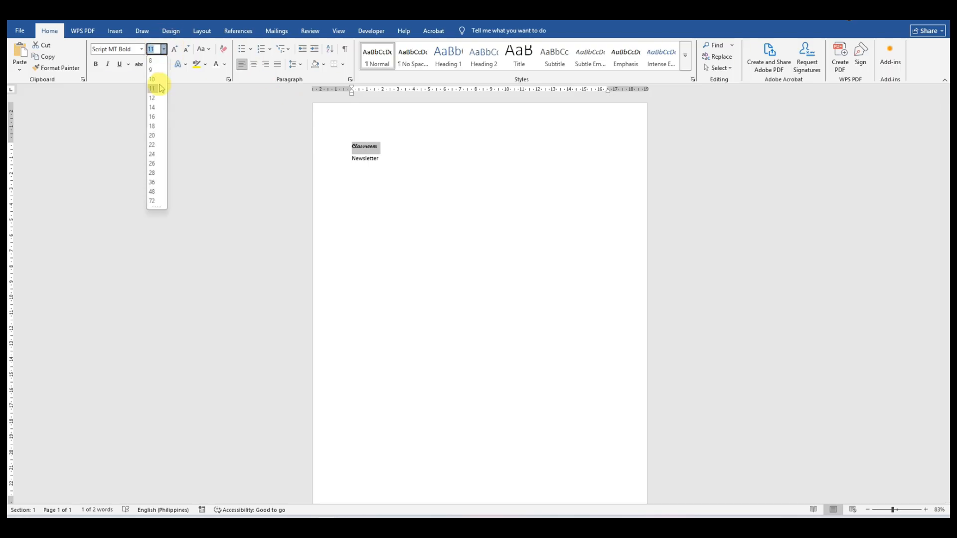
pyautogui.click(152, 192)
pyautogui.click(409, 159)
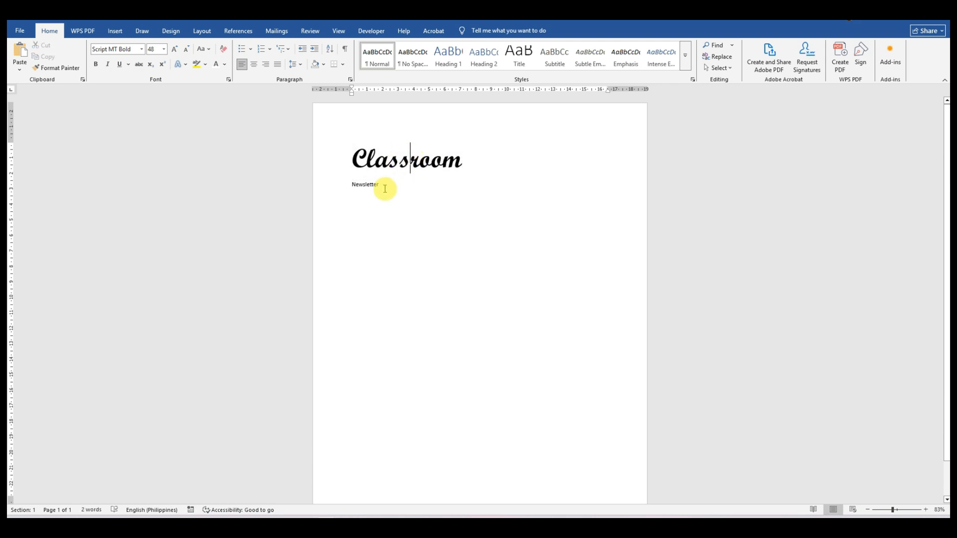
pyautogui.moveTo(470, 163); pyautogui.dragTo(349, 158)
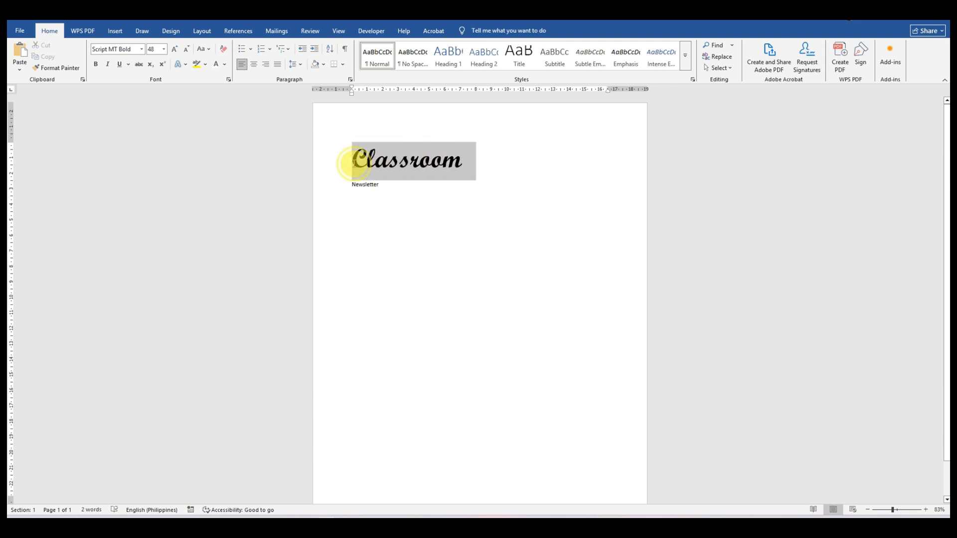
pyautogui.click(225, 66)
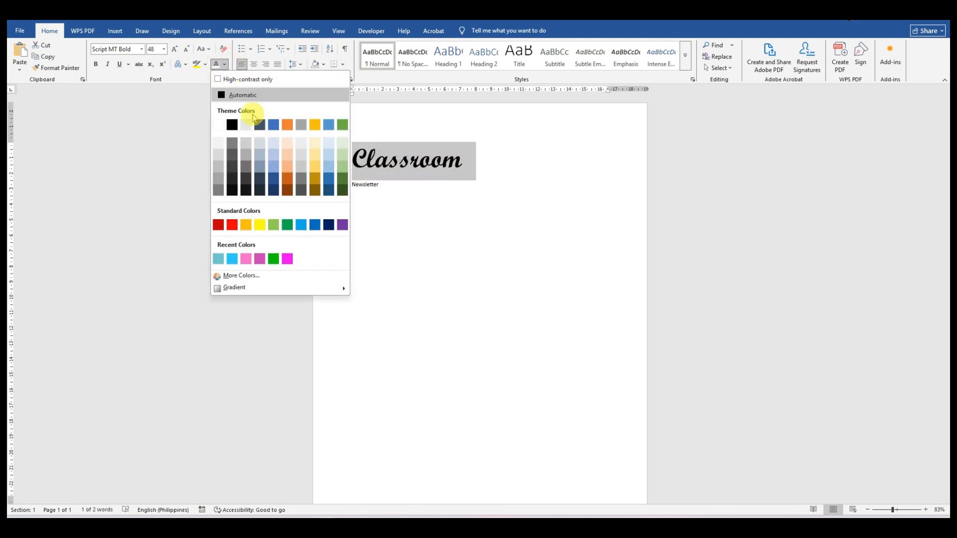
pyautogui.click(287, 259)
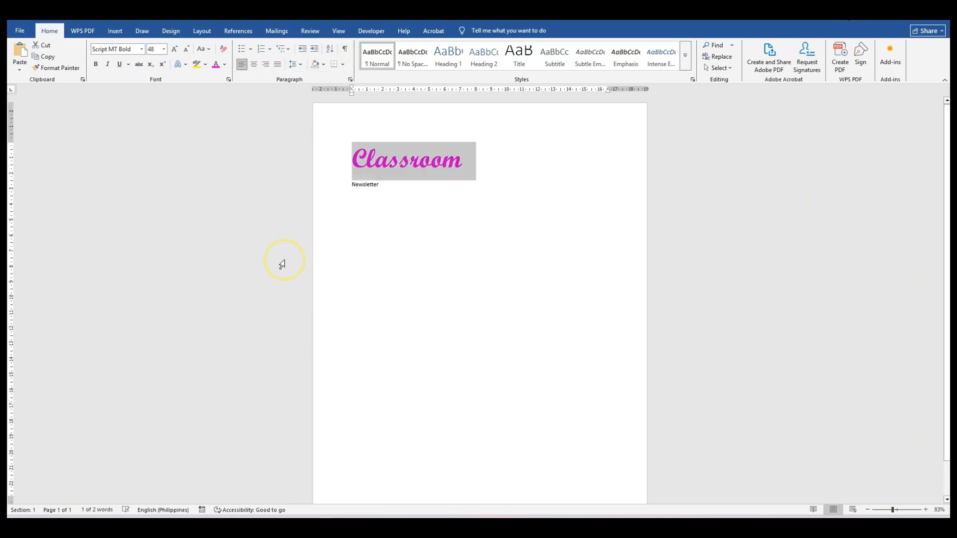
pyautogui.click(448, 190)
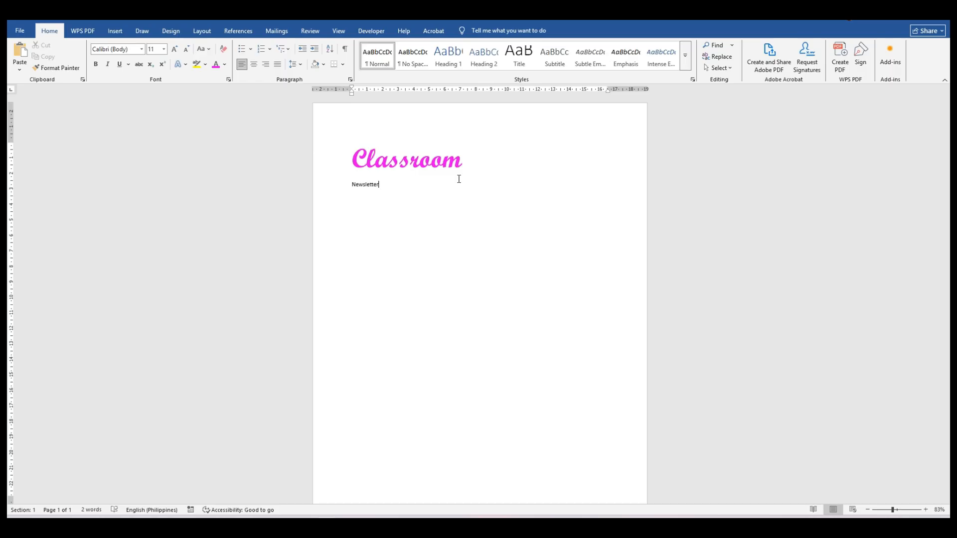
# - Copy the font name of the Sample's "Newsletter" heading and apply Footlight MT Light to "Newsletter" in the new document
pyautogui.moveTo(388, 183); pyautogui.dragTo(349, 188)
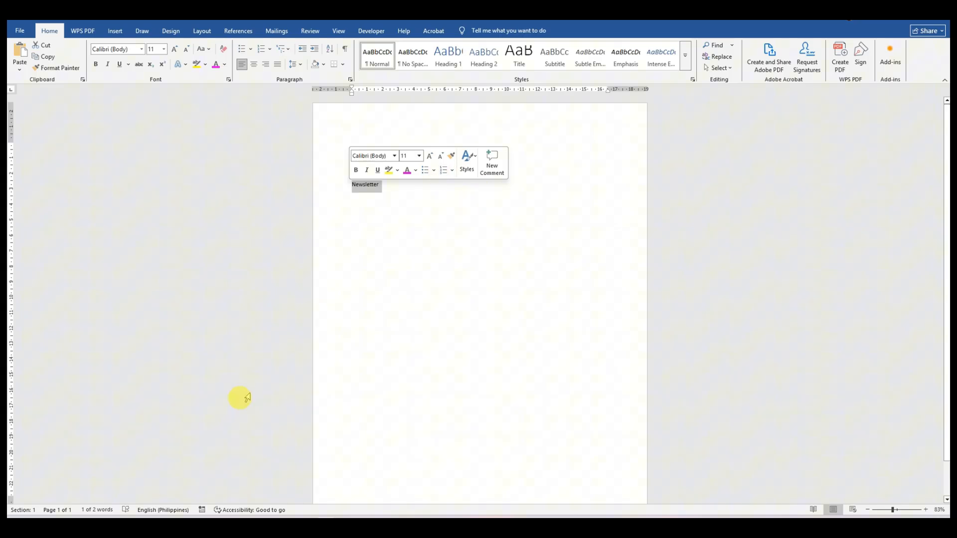
pyautogui.moveTo(327, 527)
pyautogui.click(351, 481)
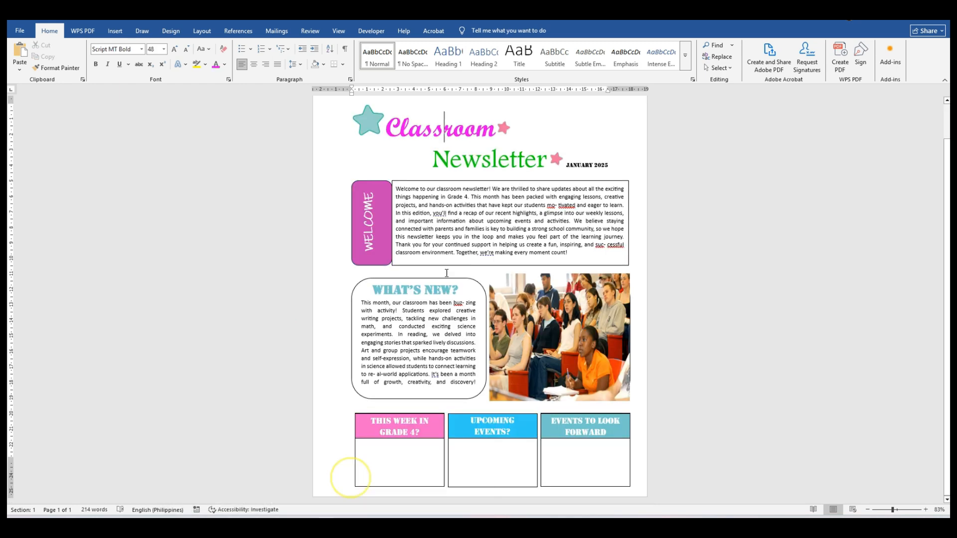
pyautogui.click(482, 165)
pyautogui.click(122, 49)
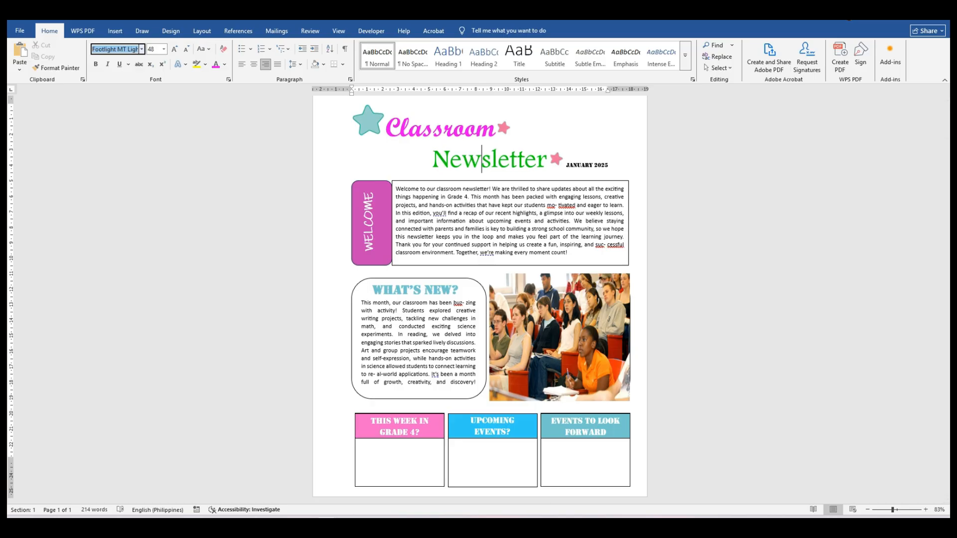
pyautogui.moveTo(327, 527)
pyautogui.click(432, 492)
pyautogui.click(298, 179)
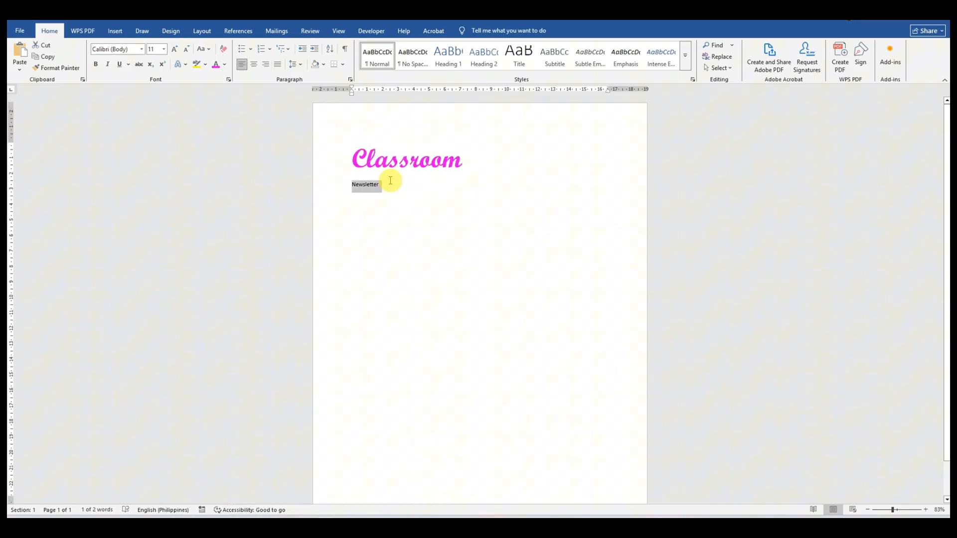
pyautogui.click(134, 49)
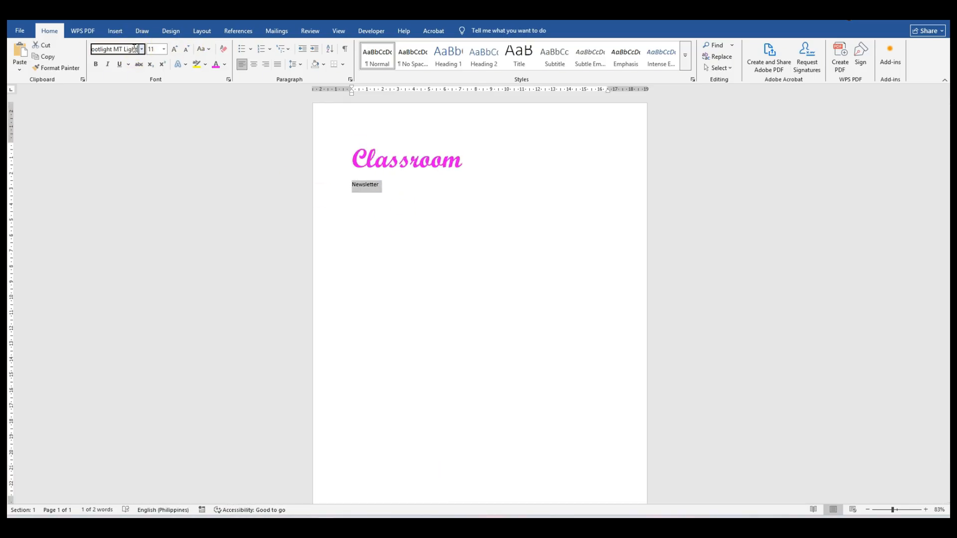
pyautogui.write('Footlight MT Light')
pyautogui.press('Return')
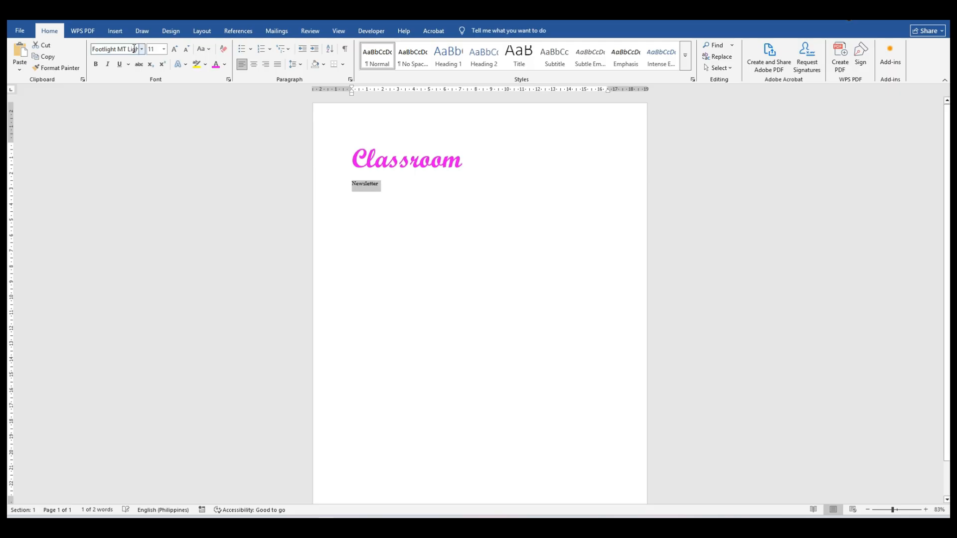
# - Set the "Newsletter" line to font size 48 and color it standard blue
pyautogui.click(164, 49)
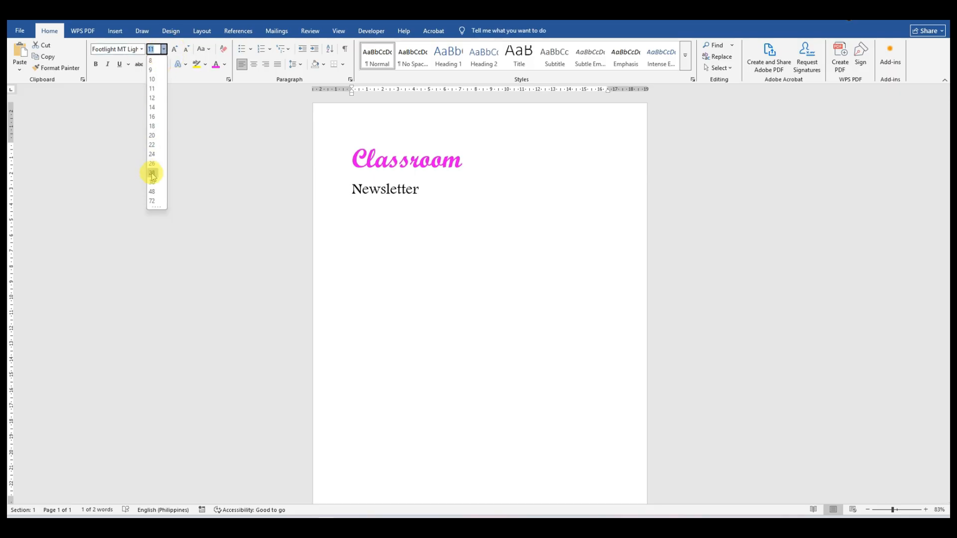
pyautogui.click(153, 192)
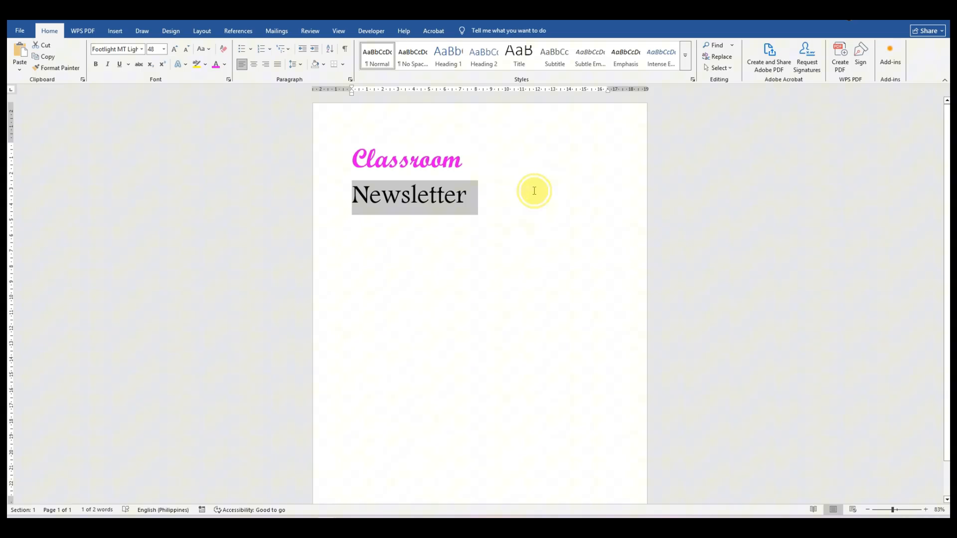
pyautogui.moveTo(480, 194); pyautogui.dragTo(362, 156)
pyautogui.moveTo(470, 199); pyautogui.dragTo(336, 196)
pyautogui.click(225, 64)
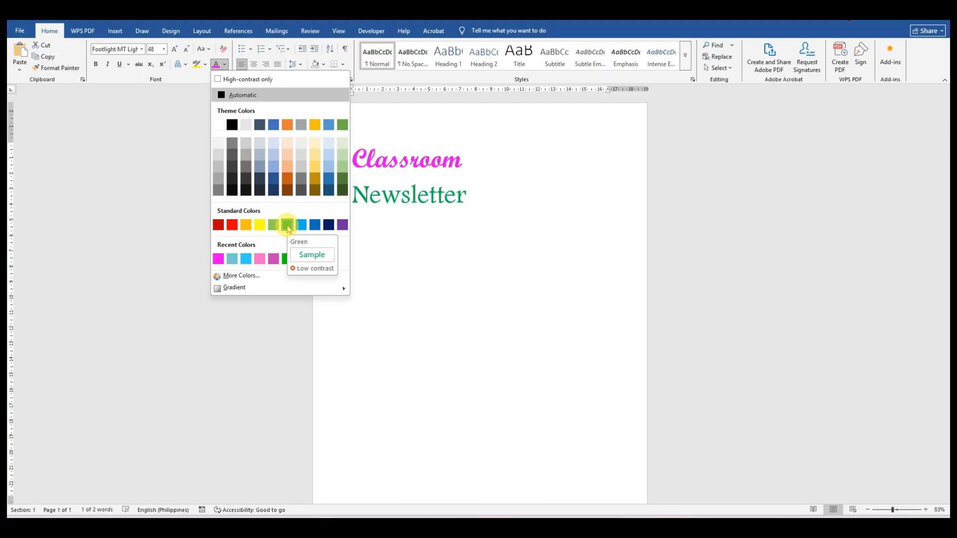
pyautogui.click(314, 227)
# - Center both title lines, "Classroom" and "Newsletter", on the page
pyautogui.moveTo(474, 194); pyautogui.dragTo(367, 158)
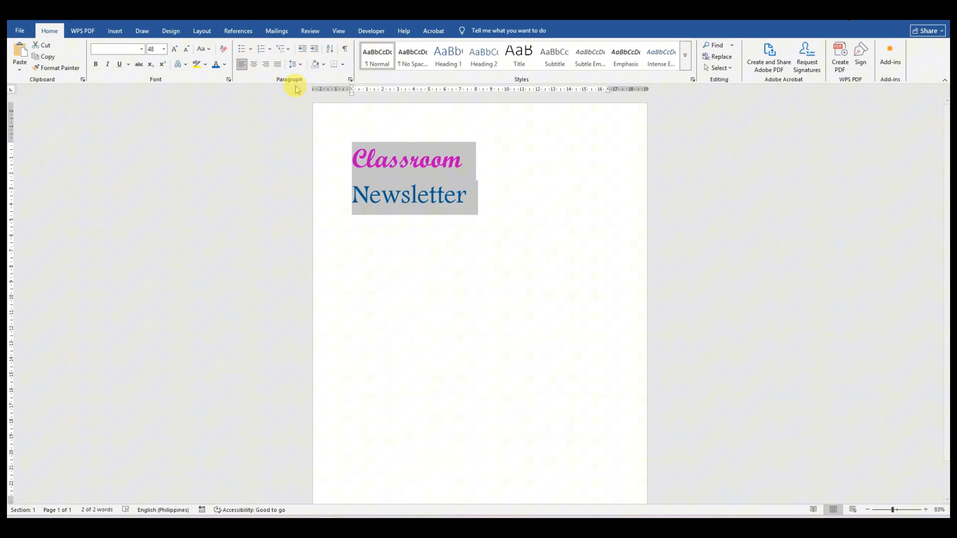
pyautogui.click(254, 66)
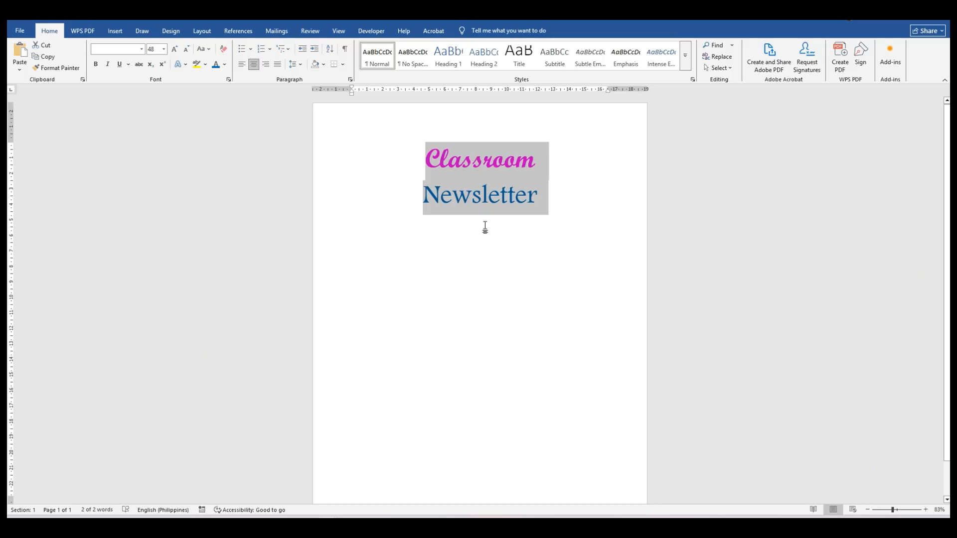
# - Insert the fireworks icon from the Holidays icon category in front of "Classroom"
pyautogui.click(516, 217)
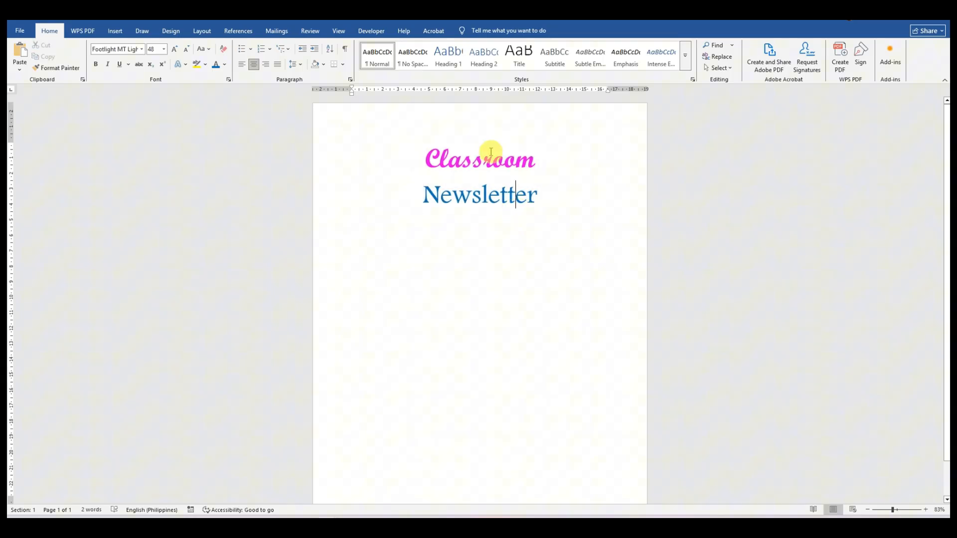
pyautogui.click(421, 156)
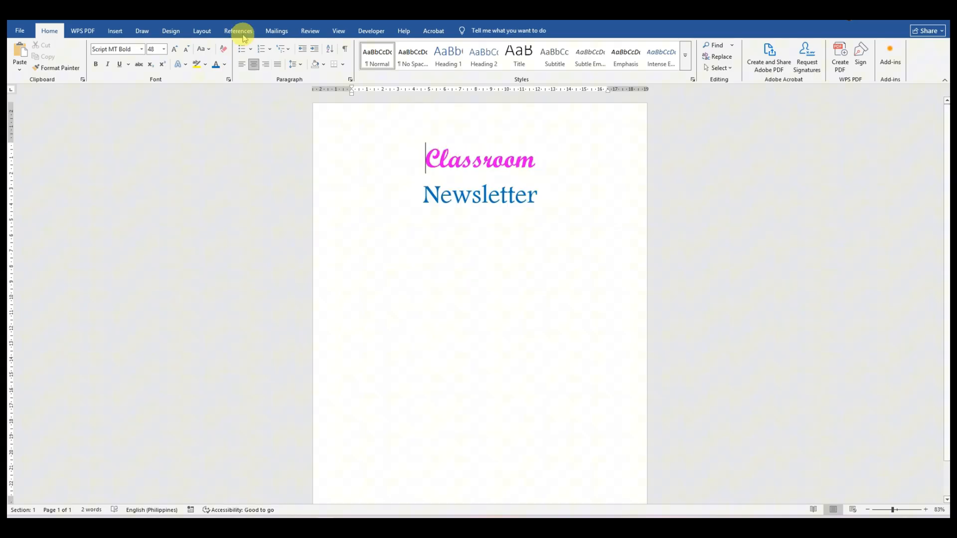
pyautogui.click(421, 154)
pyautogui.click(114, 31)
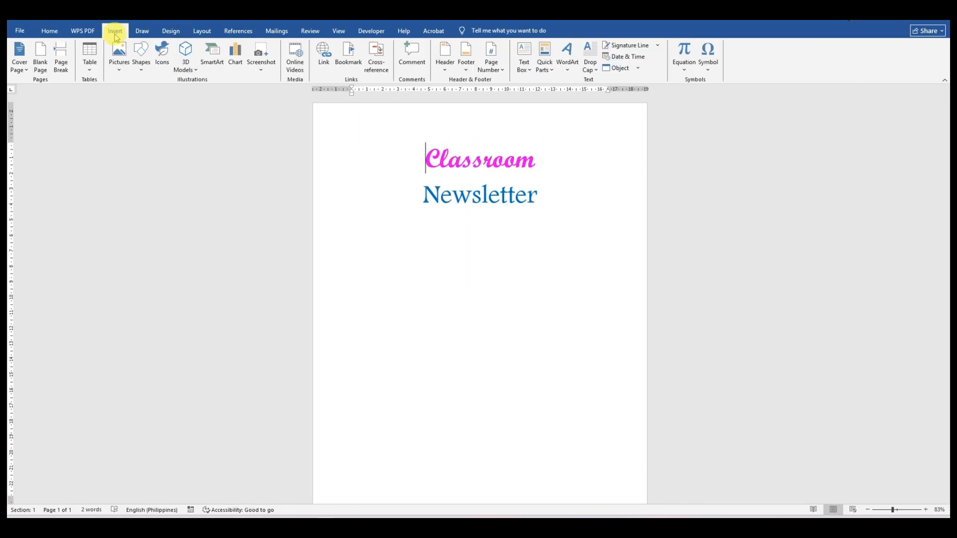
pyautogui.click(160, 68)
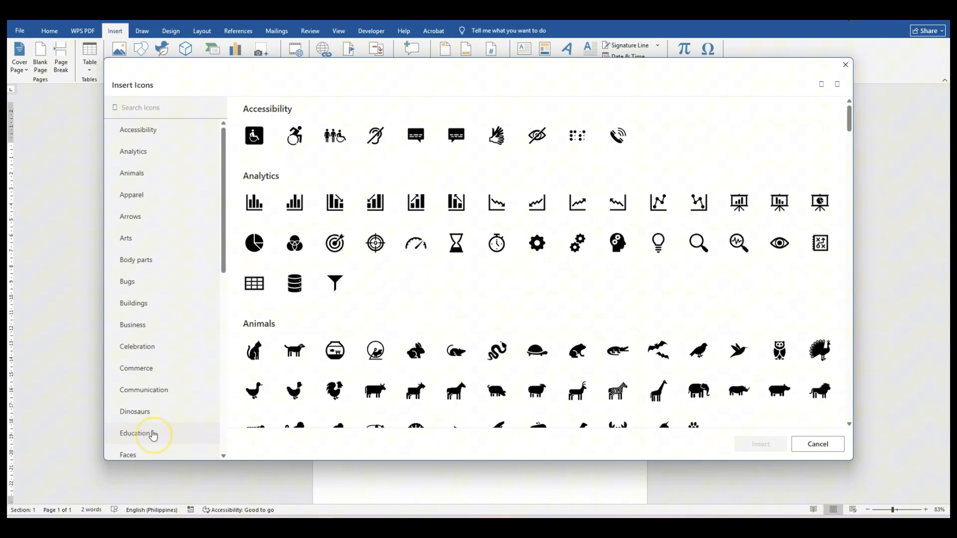
pyautogui.click(153, 434)
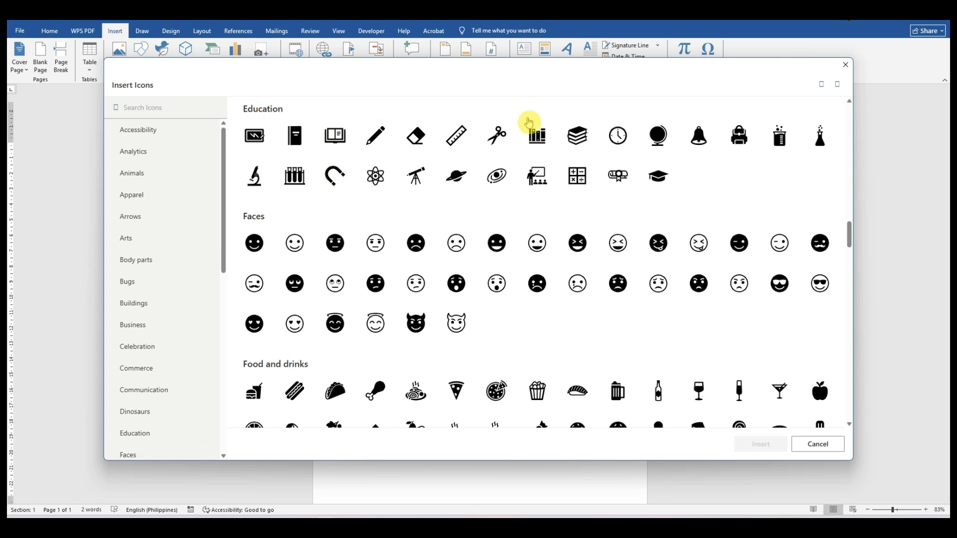
pyautogui.scroll(-5, 503, 379)
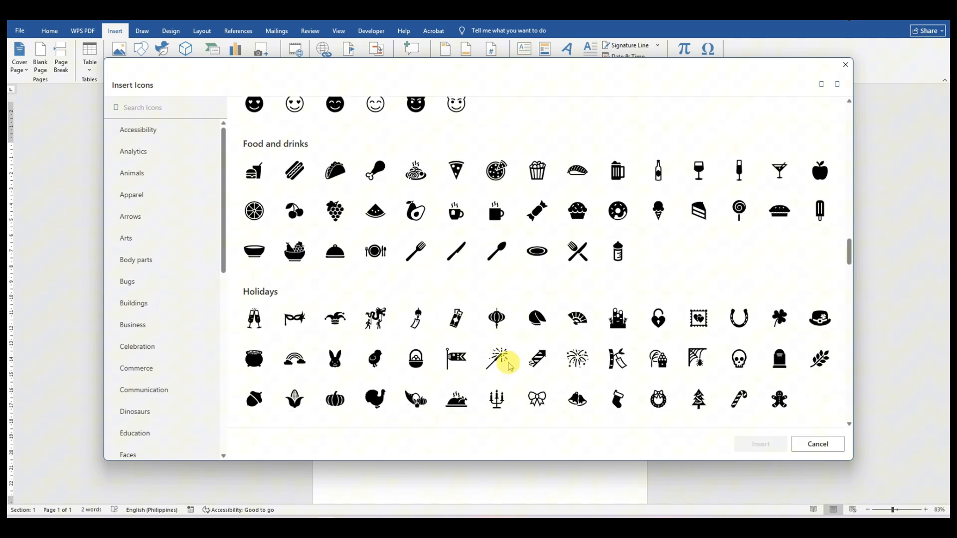
pyautogui.scroll(-2, 508, 365)
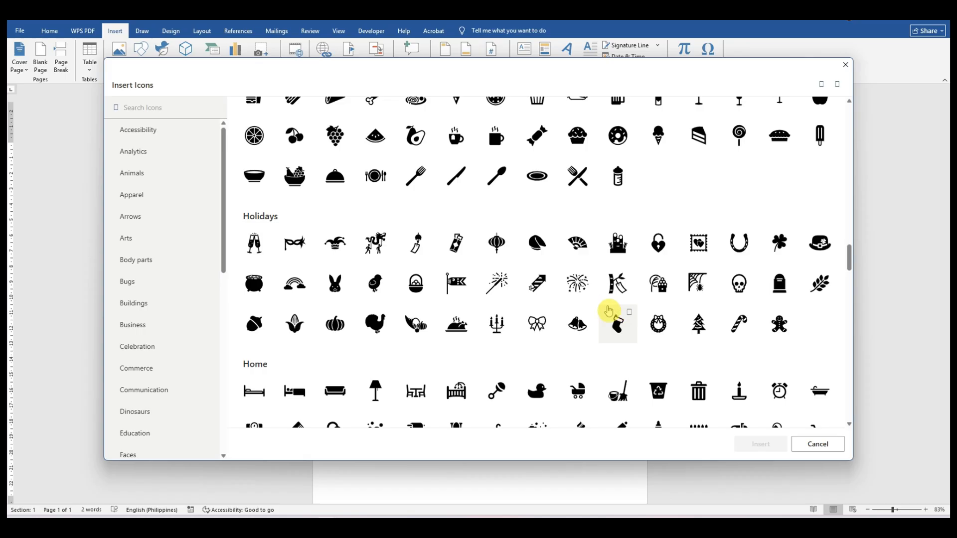
pyautogui.click(579, 287)
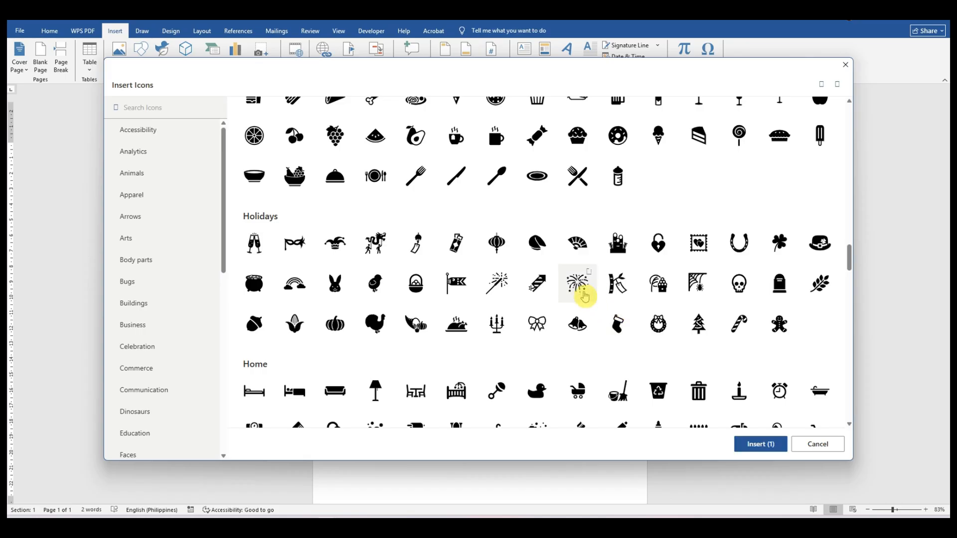
pyautogui.click(760, 444)
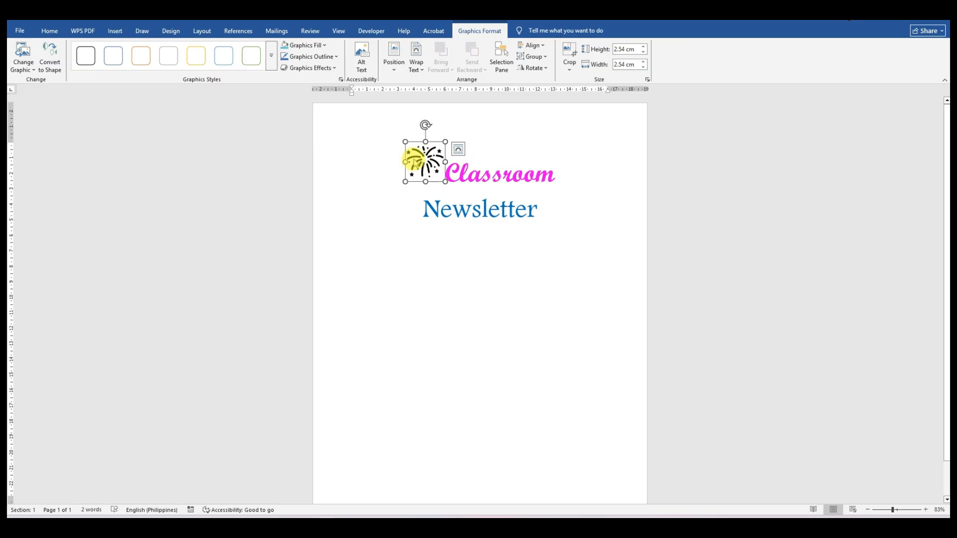
# - Left-align the "Classroom" line together with its fireworks icon
pyautogui.click(381, 150)
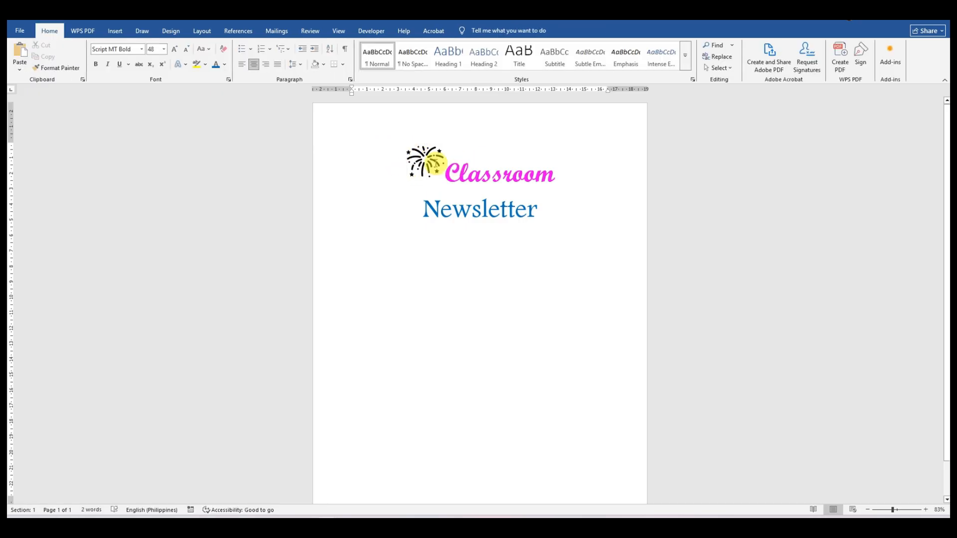
pyautogui.moveTo(409, 161); pyautogui.dragTo(561, 172)
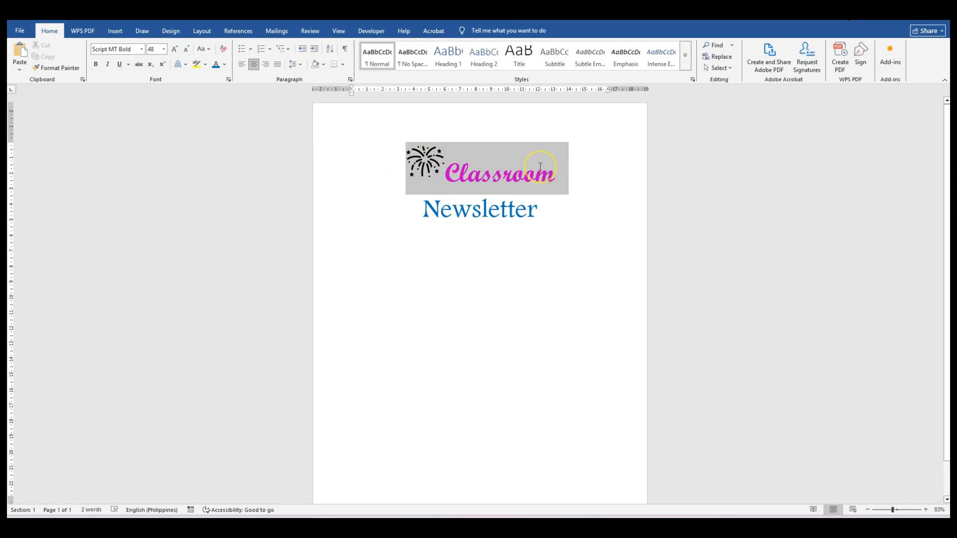
pyautogui.click(241, 65)
pyautogui.click(531, 165)
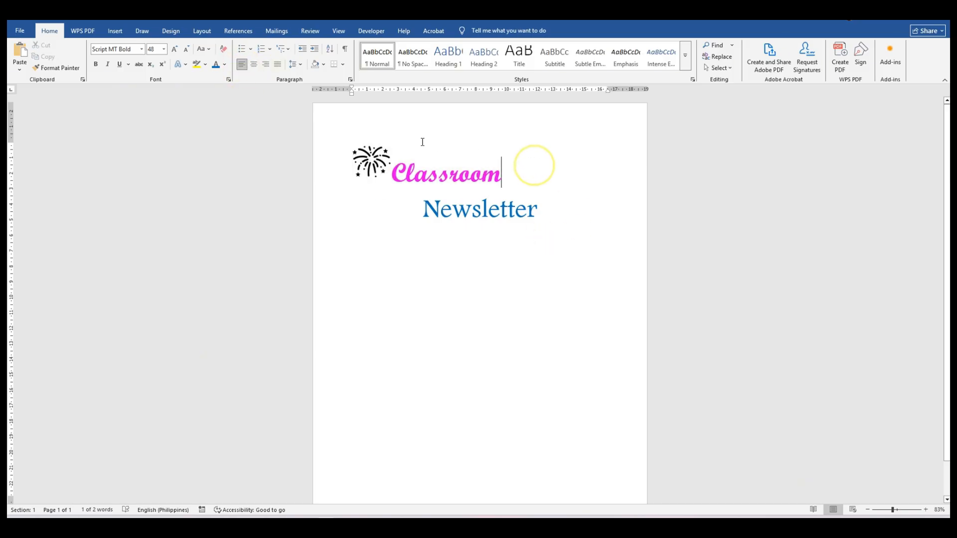
# - Fill the fireworks icon with standard light blue
pyautogui.click(377, 157)
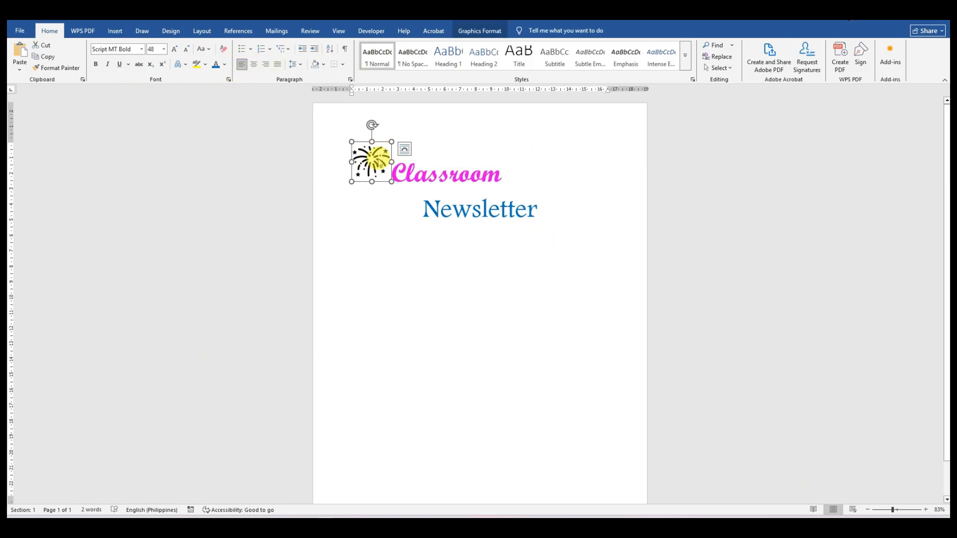
pyautogui.click(488, 31)
pyautogui.click(323, 46)
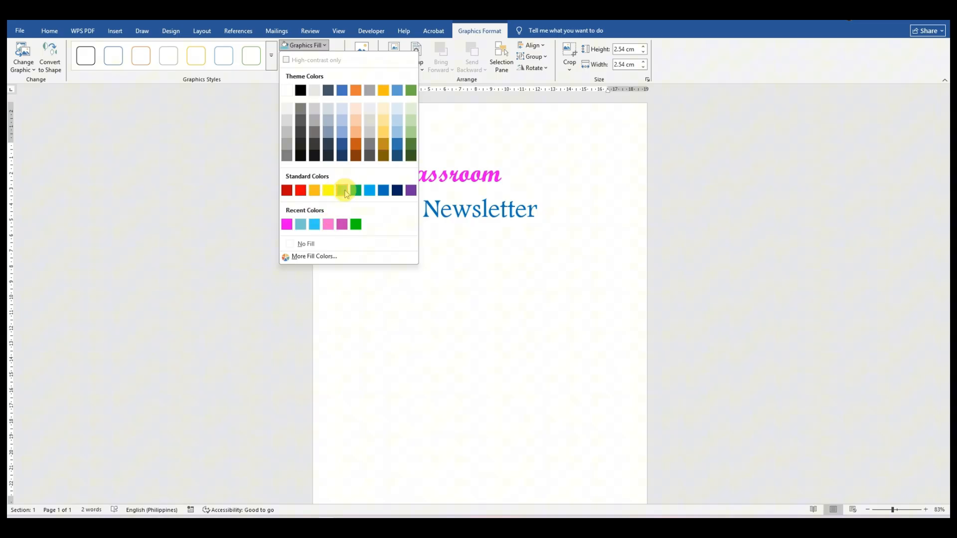
pyautogui.click(370, 191)
pyautogui.click(516, 162)
# - Insert the open book icon from the Education icon category at the end of the "Newsletter" line
pyautogui.click(545, 204)
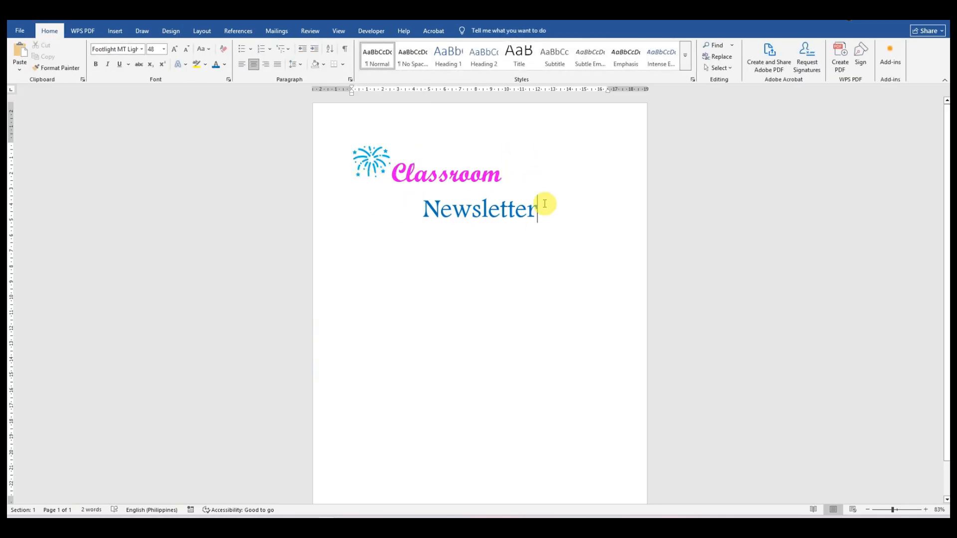
pyautogui.click(117, 36)
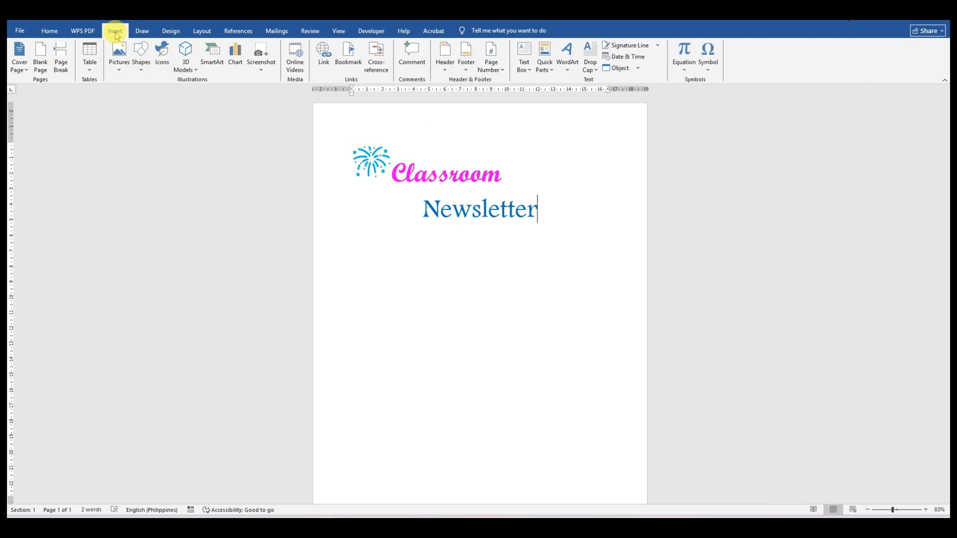
pyautogui.click(162, 53)
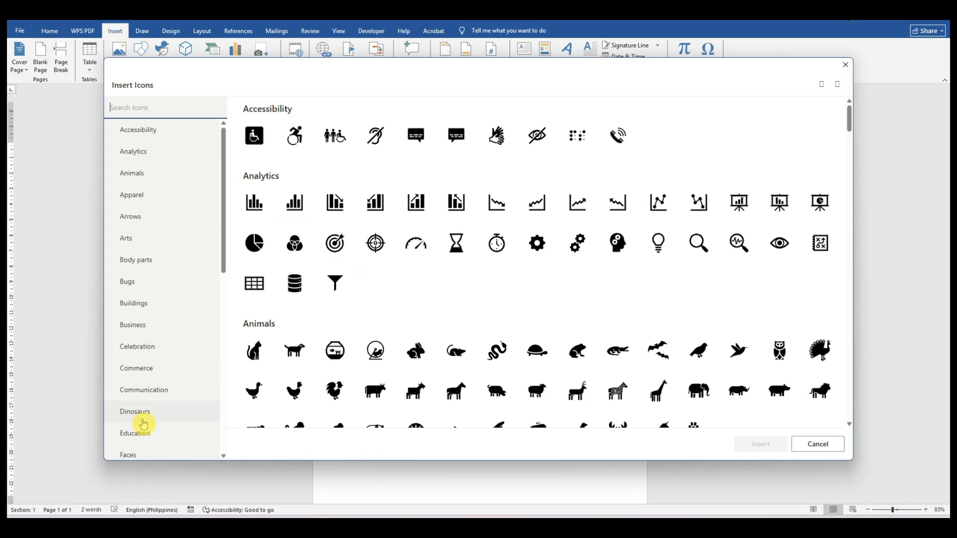
pyautogui.click(141, 433)
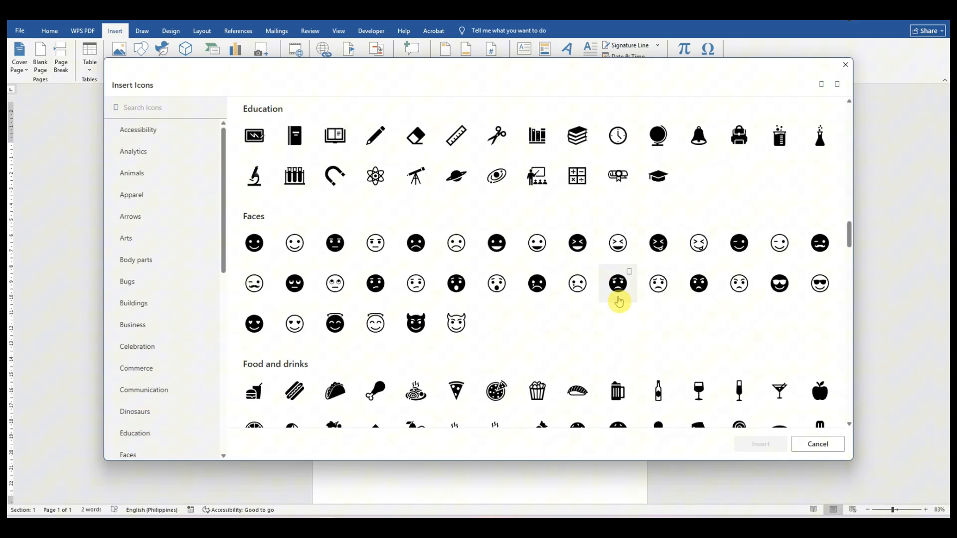
pyautogui.scroll(-3, 589, 291)
pyautogui.scroll(-3, 587, 290)
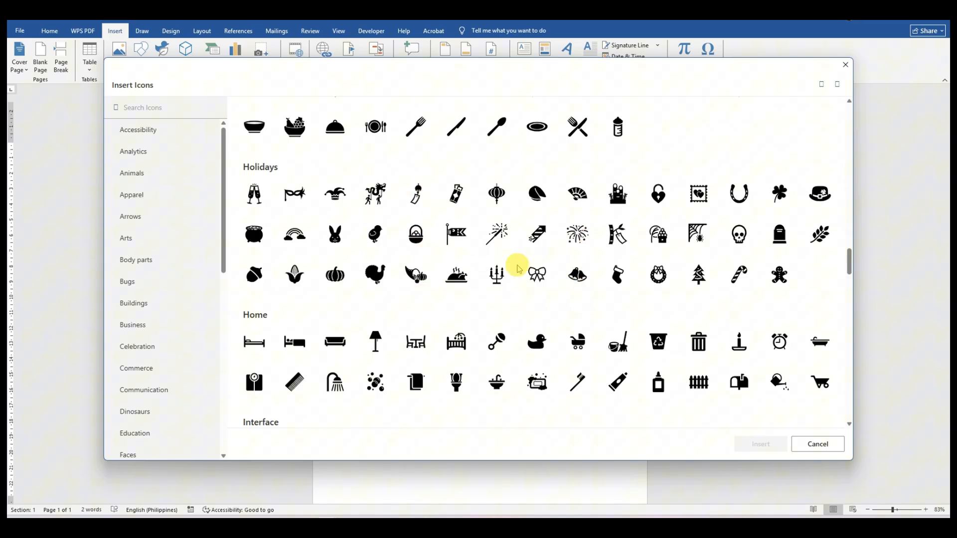
pyautogui.scroll(-6, 519, 270)
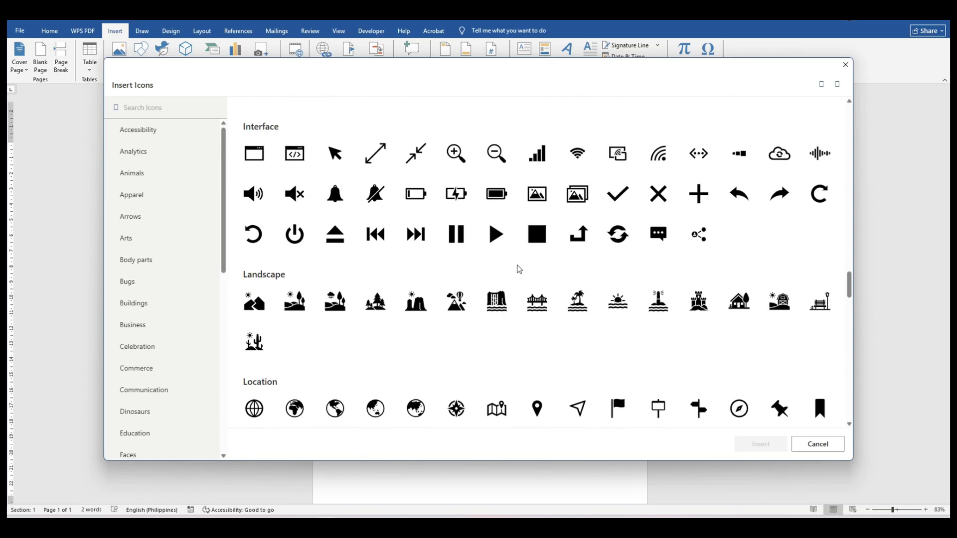
pyautogui.scroll(-4, 518, 268)
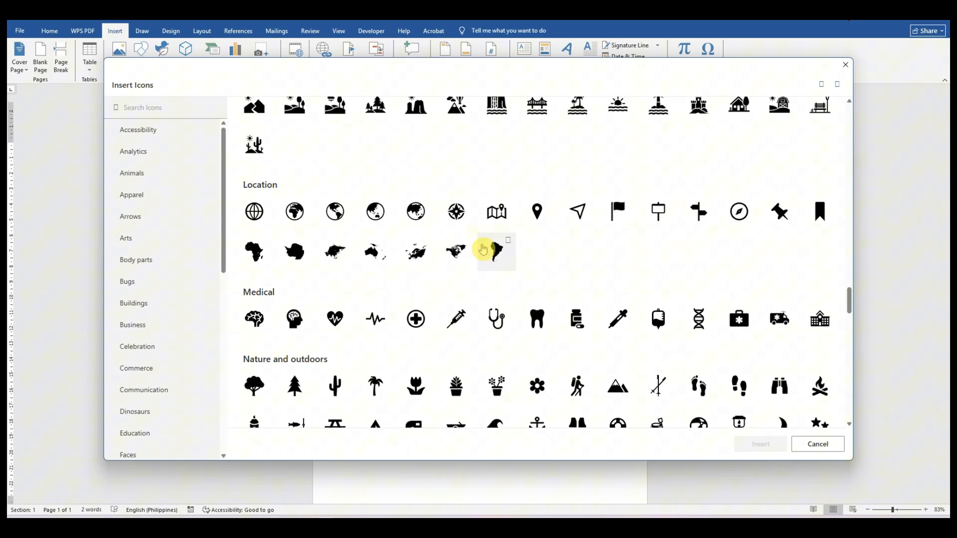
pyautogui.scroll(-2, 531, 324)
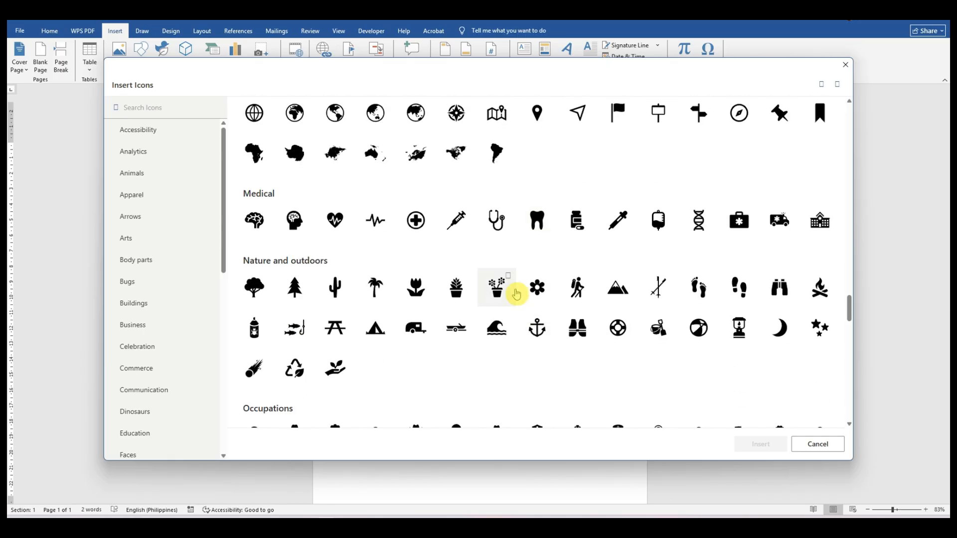
pyautogui.scroll(-4, 543, 297)
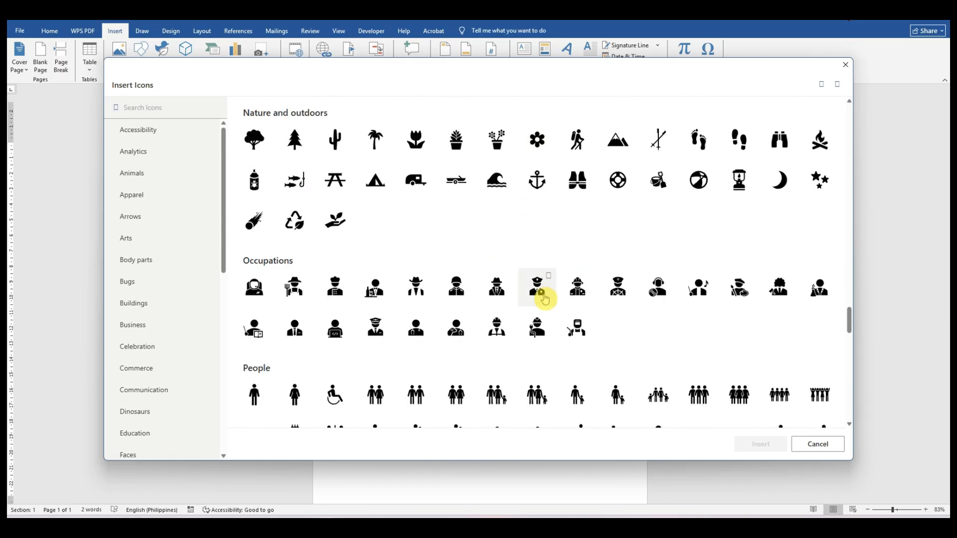
pyautogui.scroll(7, 545, 299)
pyautogui.scroll(20, 545, 299)
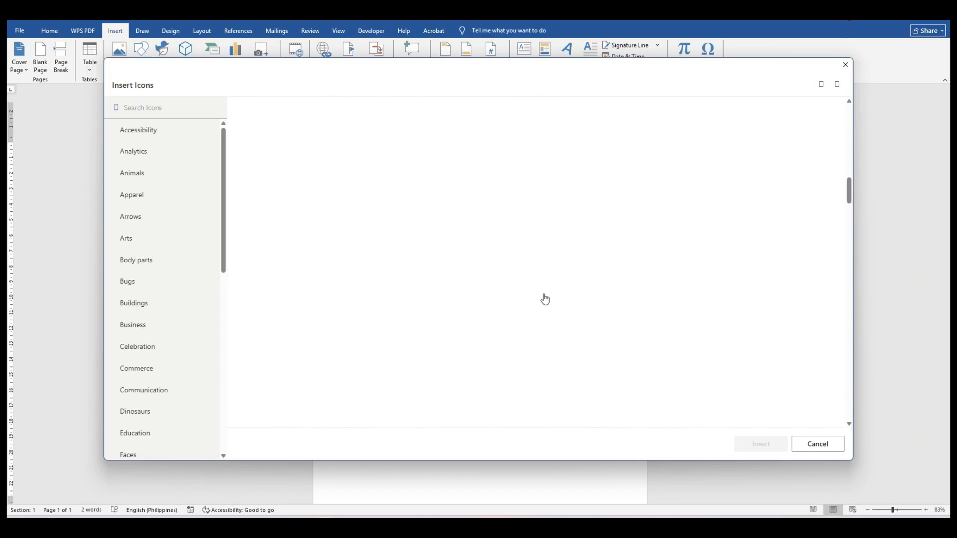
pyautogui.scroll(12, 545, 299)
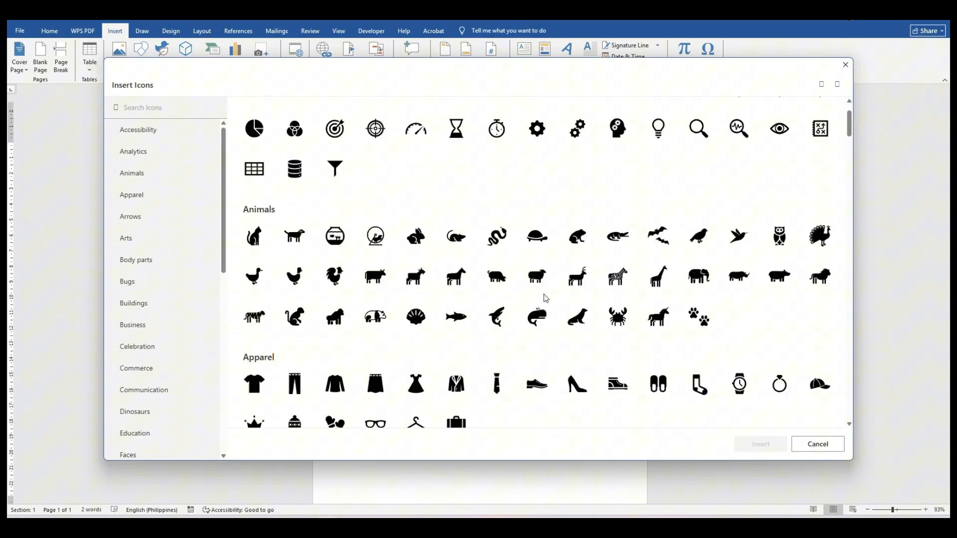
pyautogui.click(154, 433)
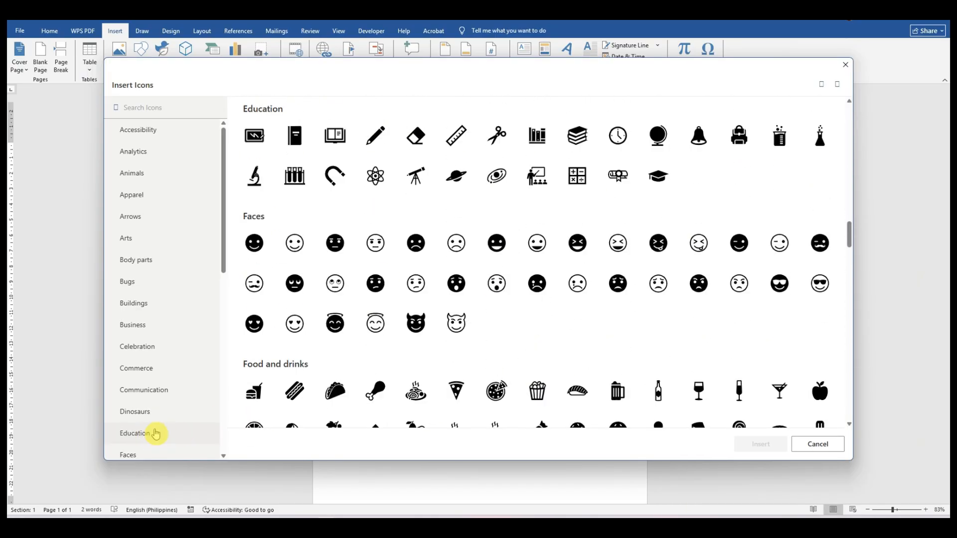
pyautogui.click(335, 135)
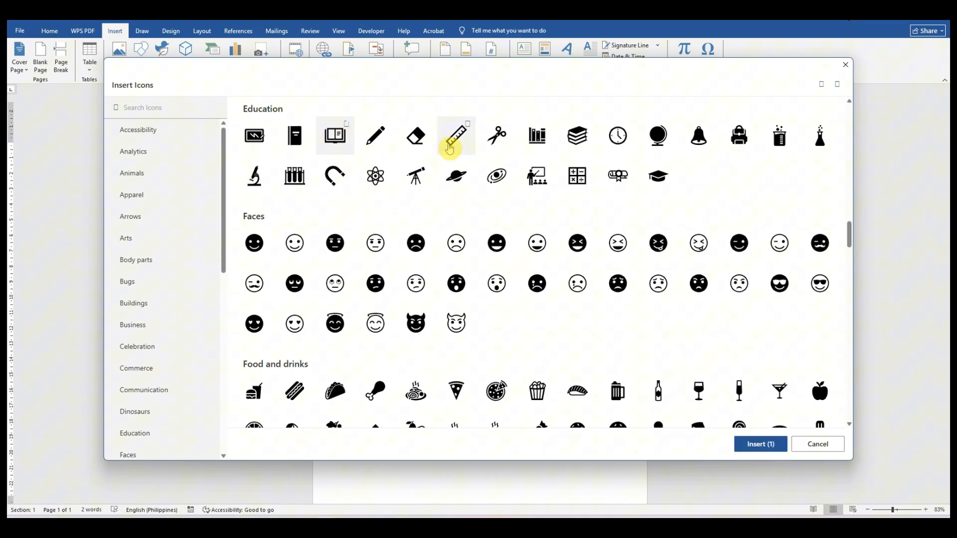
pyautogui.click(756, 445)
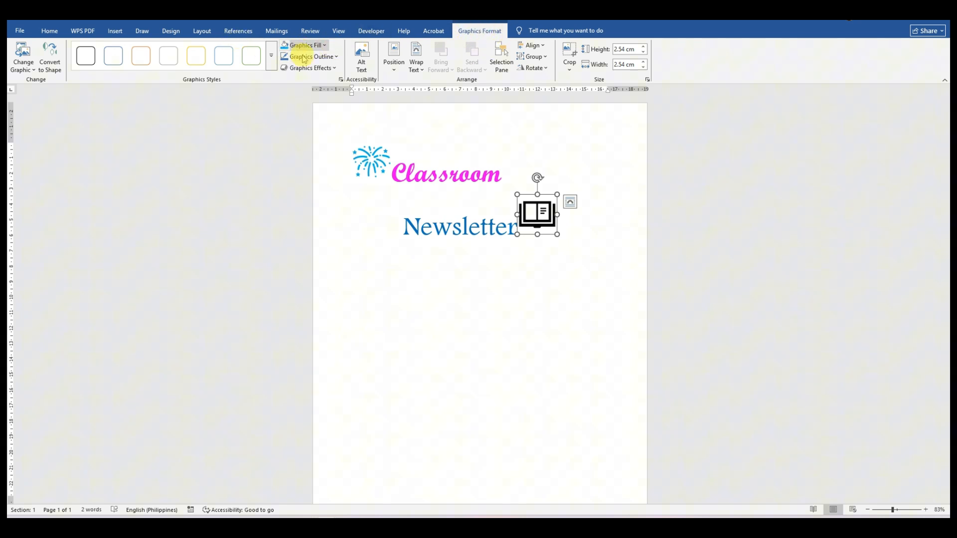
# - Fill the open book icon with a light blue theme color
pyautogui.click(335, 57)
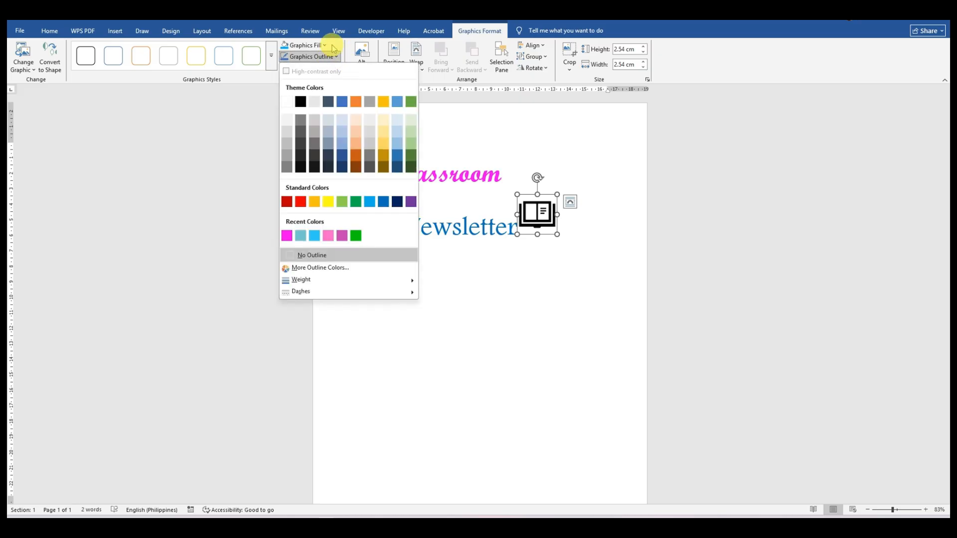
pyautogui.click(332, 45)
pyautogui.click(325, 46)
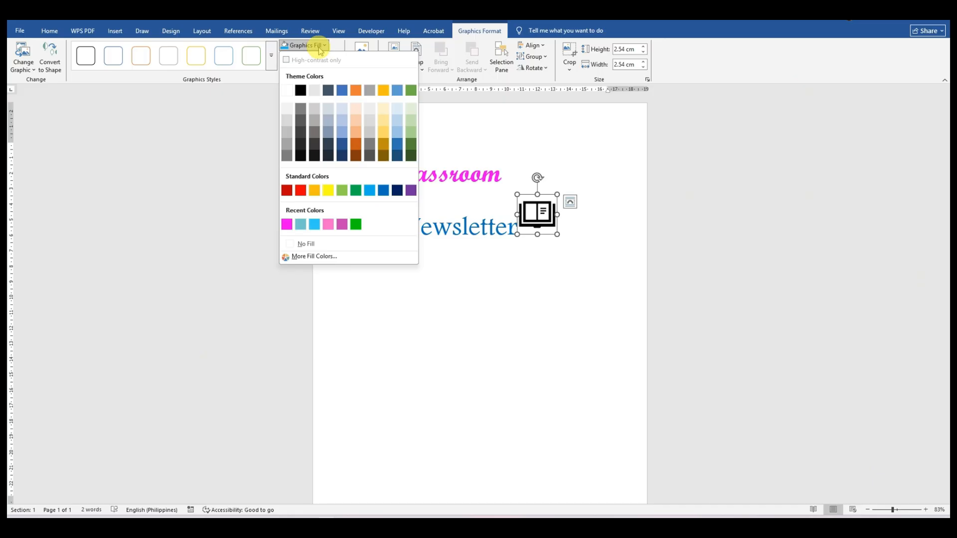
pyautogui.click(397, 140)
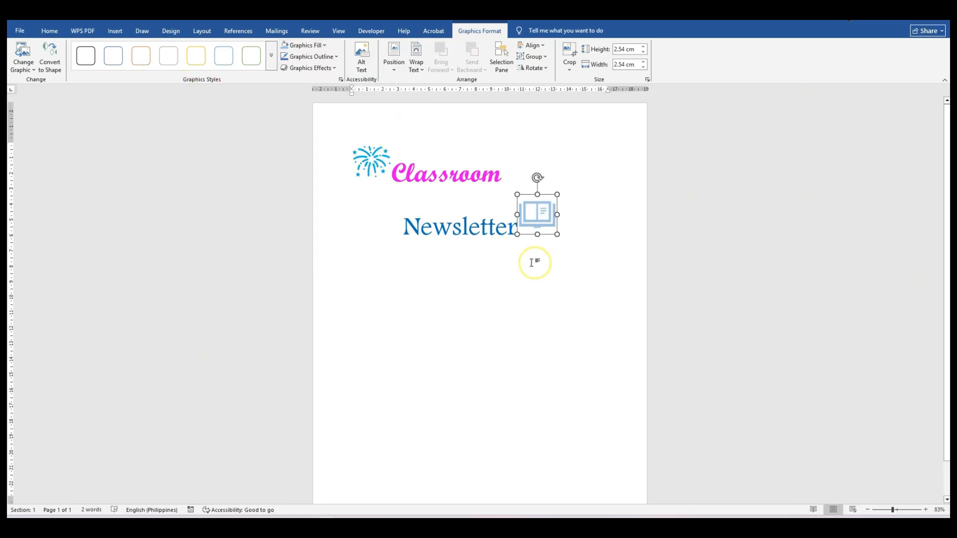
# - Add the date "JANUARY 2025" after the open book icon and set its font size to 12
pyautogui.click(574, 233)
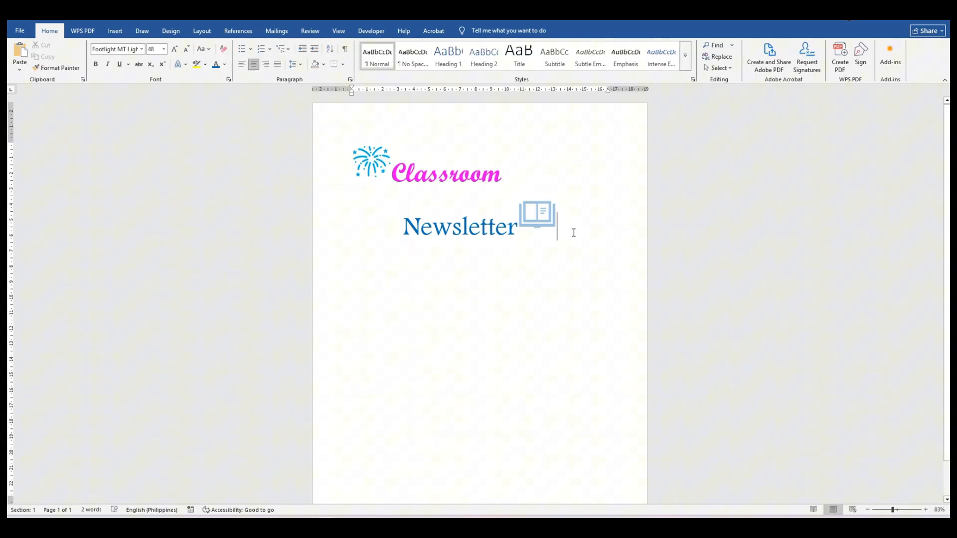
pyautogui.write('JANUARY 2025')
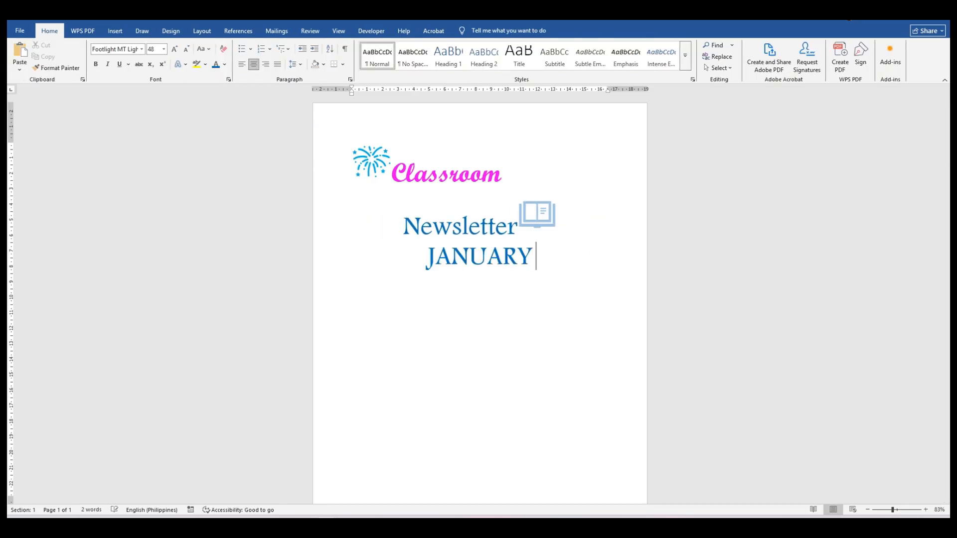
pyautogui.moveTo(592, 247); pyautogui.dragTo(394, 256)
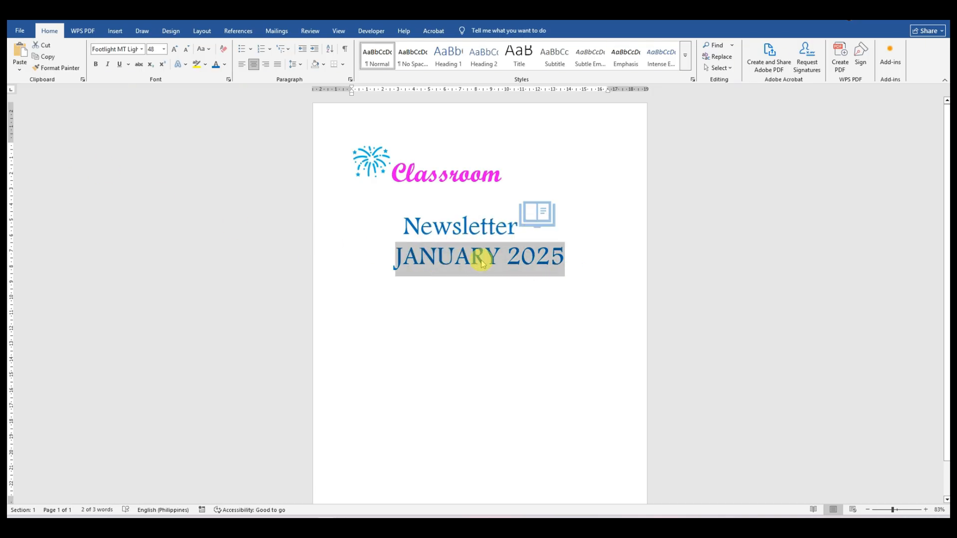
pyautogui.click(164, 49)
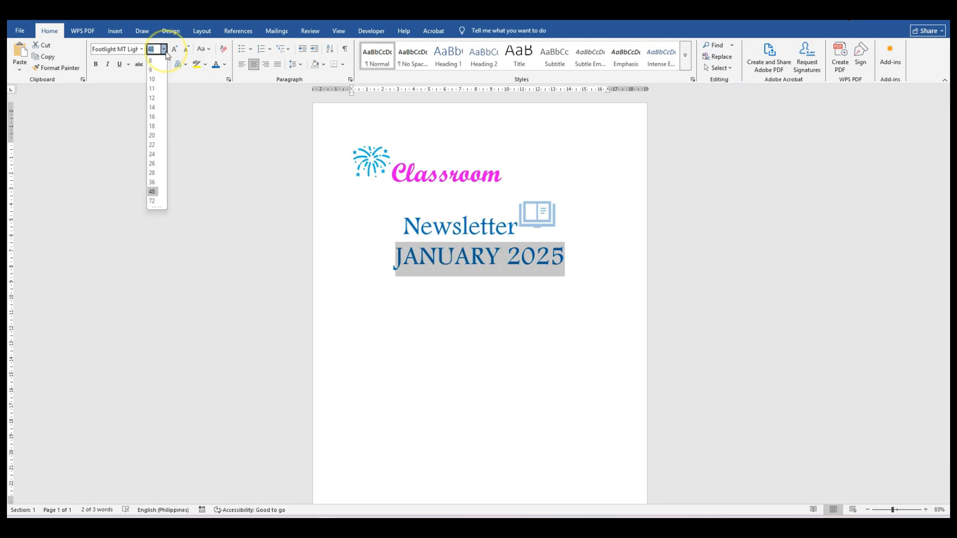
pyautogui.click(154, 98)
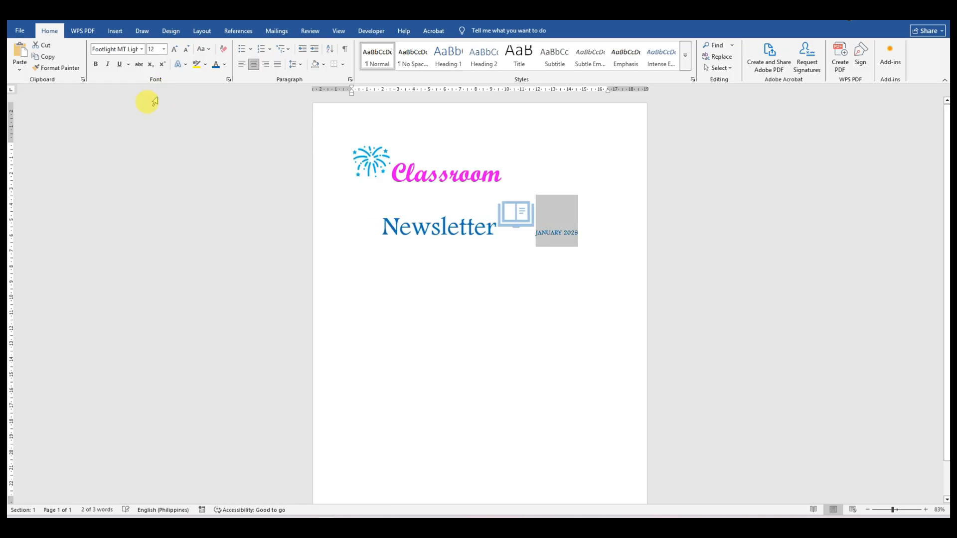
pyautogui.click(597, 230)
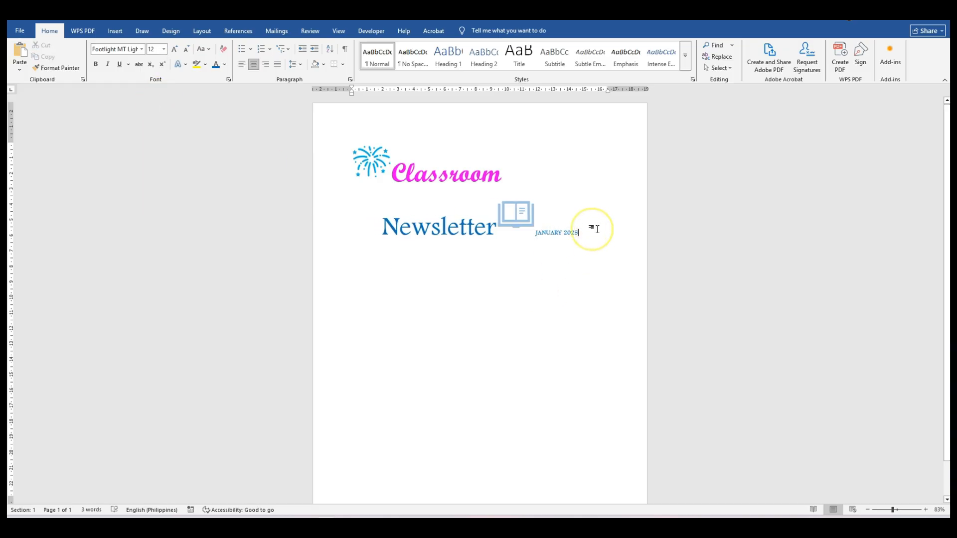
# - Right-align the "Newsletter" line together with its open book icon and date
pyautogui.click(477, 196)
pyautogui.click(587, 233)
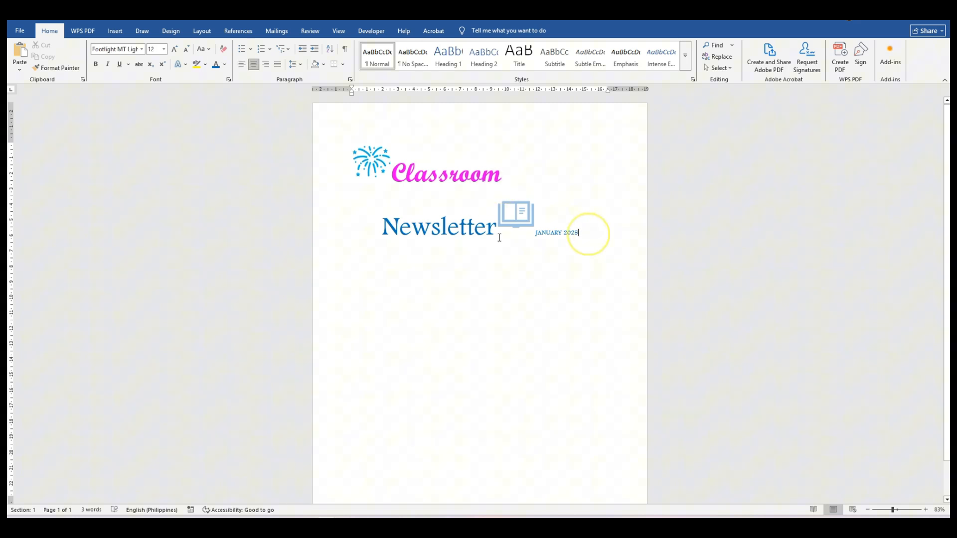
pyautogui.scroll(-2, 564, 272)
pyautogui.scroll(2, 563, 272)
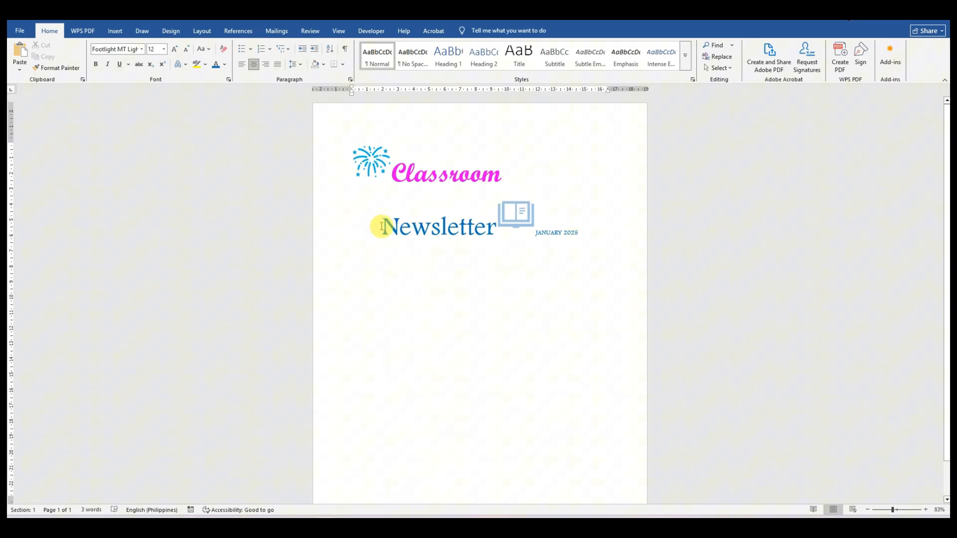
pyautogui.press('BackSpace')
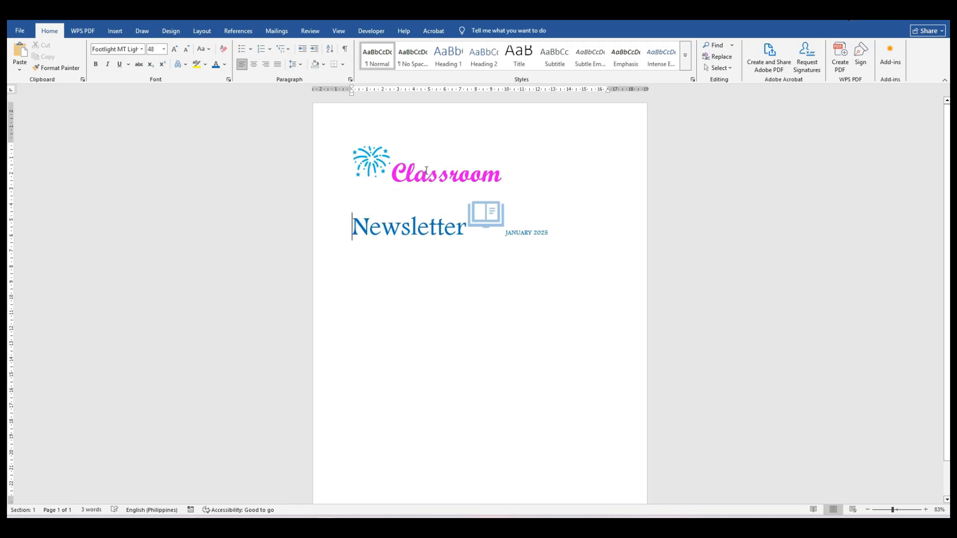
pyautogui.press('BackSpace')
pyautogui.press('Return')
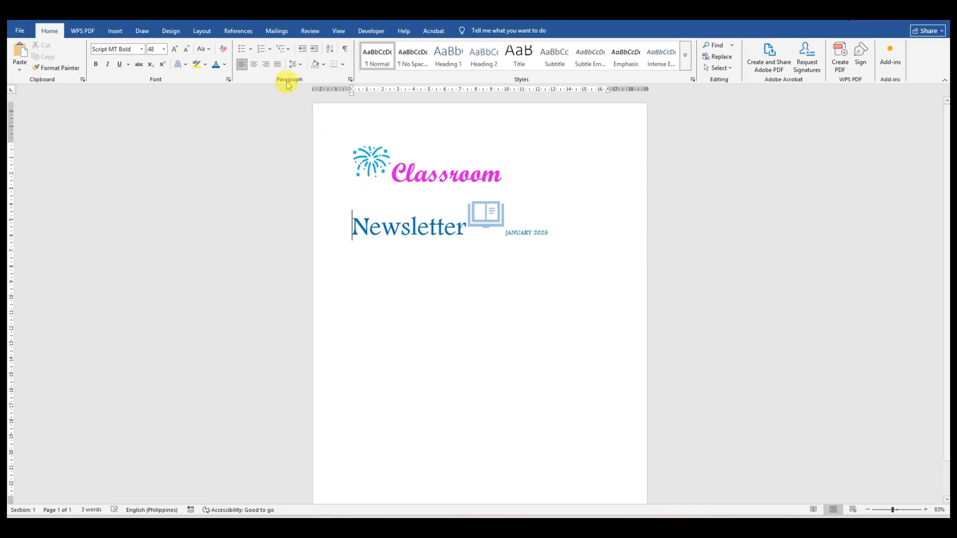
pyautogui.click(266, 65)
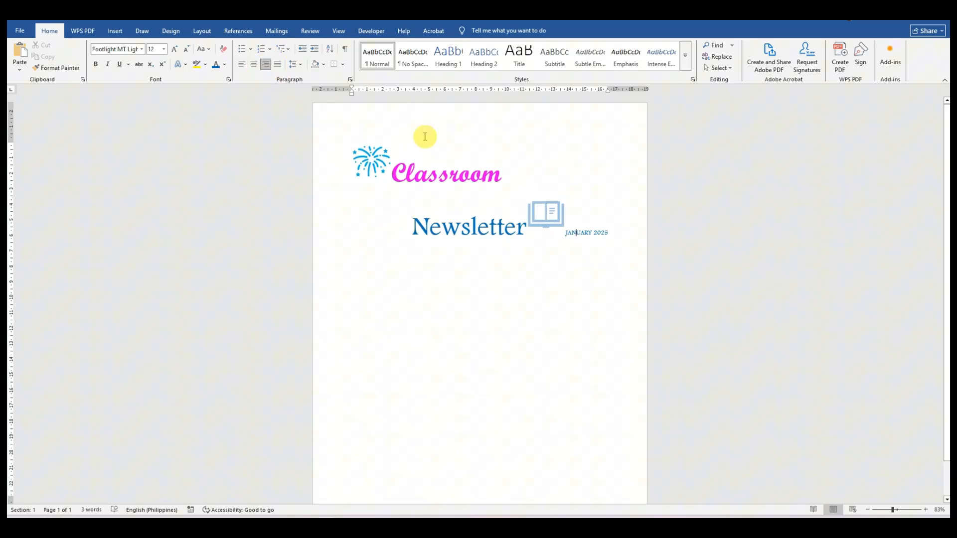
pyautogui.click(576, 198)
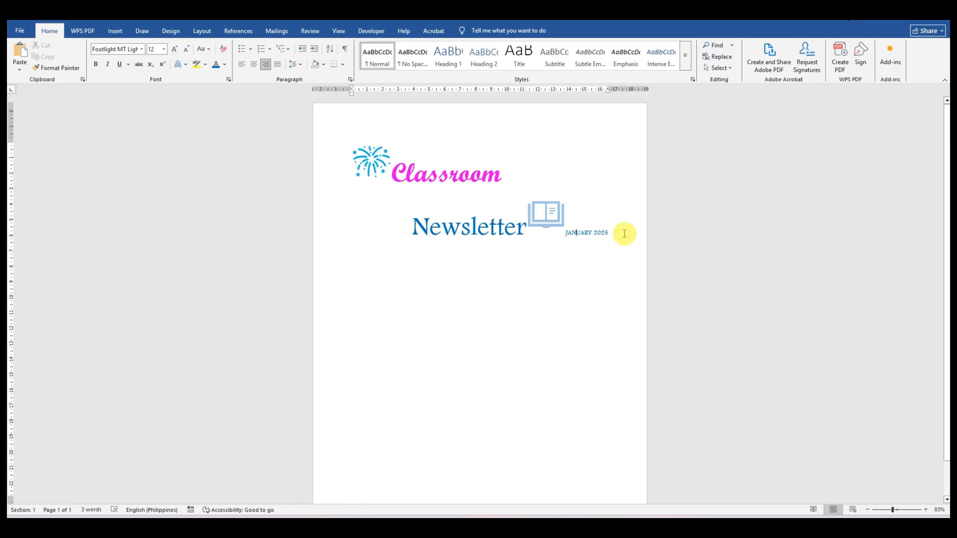
pyautogui.click(590, 267)
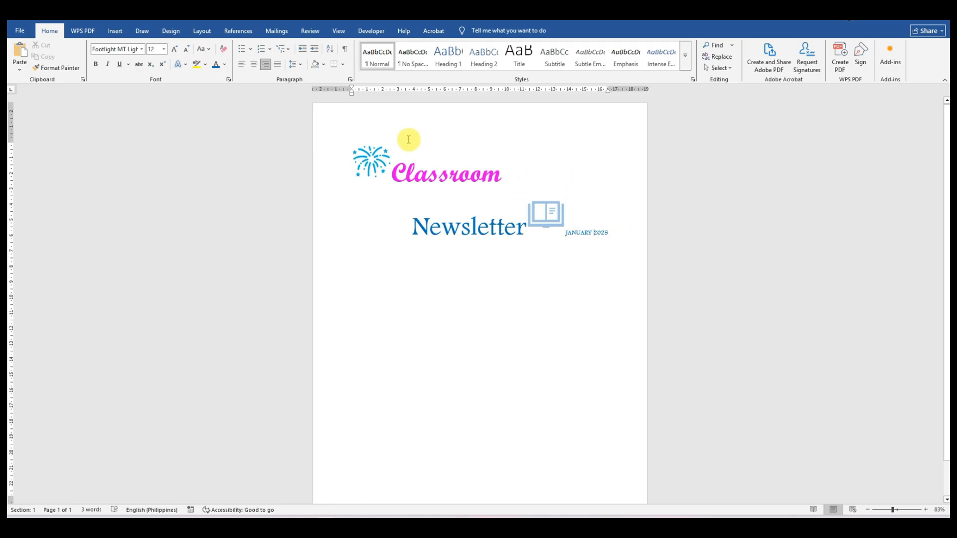
# - Scale down the fireworks icon beside "Classroom" and the open book icon beside "Newsletter"
pyautogui.click(367, 146)
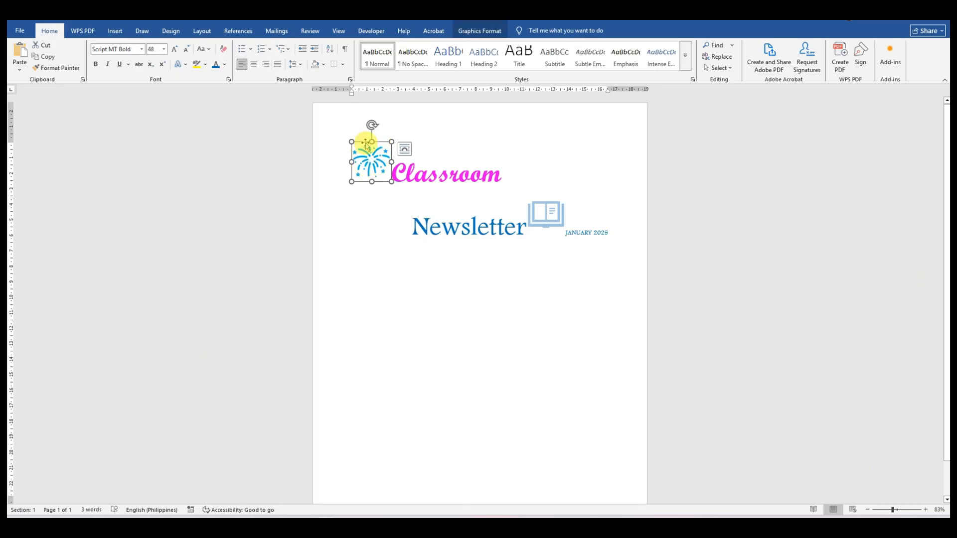
pyautogui.moveTo(351, 141); pyautogui.dragTo(362, 150)
pyautogui.click(548, 205)
pyautogui.moveTo(565, 185); pyautogui.dragTo(553, 192)
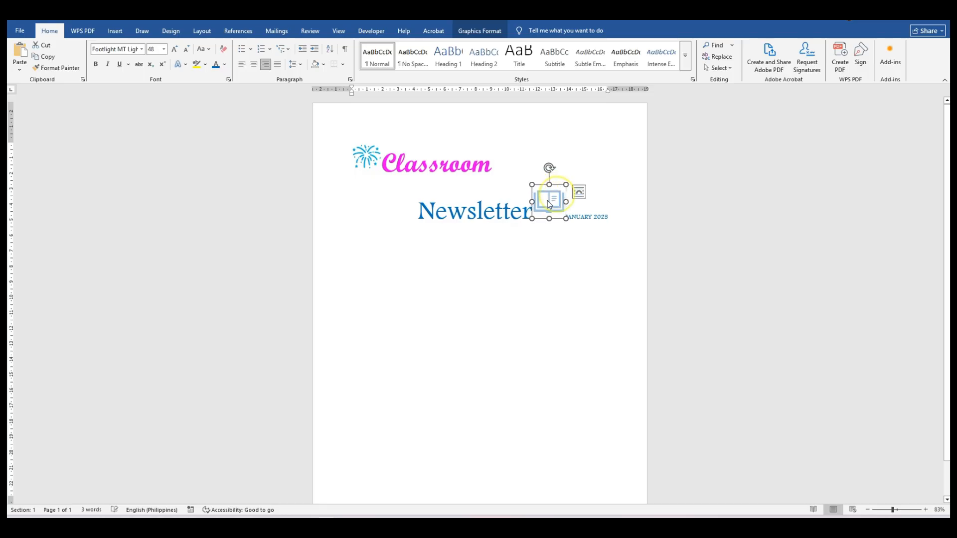
pyautogui.click(438, 189)
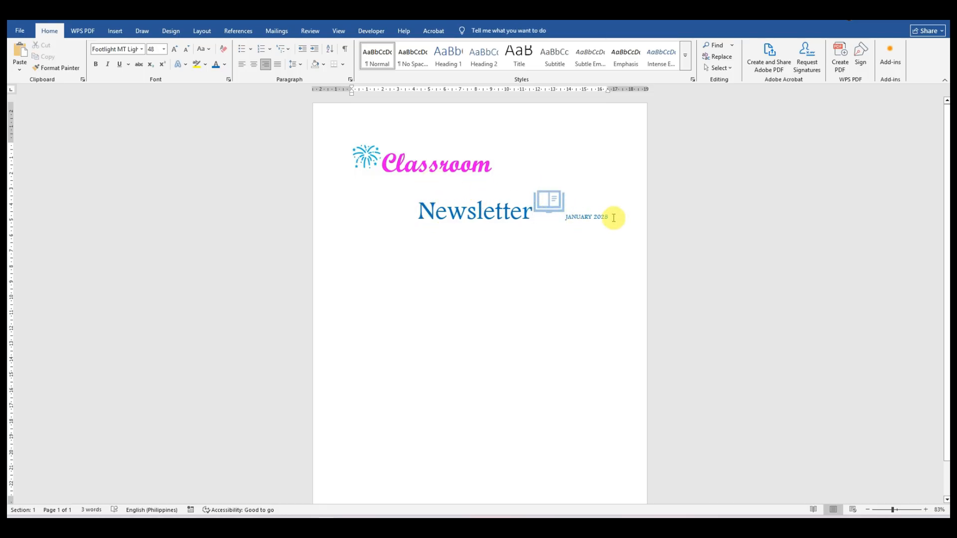
# - Add two new lines below the "Newsletter" date line and left-align the new paragraph
pyautogui.press('Return')
pyautogui.press('Return')
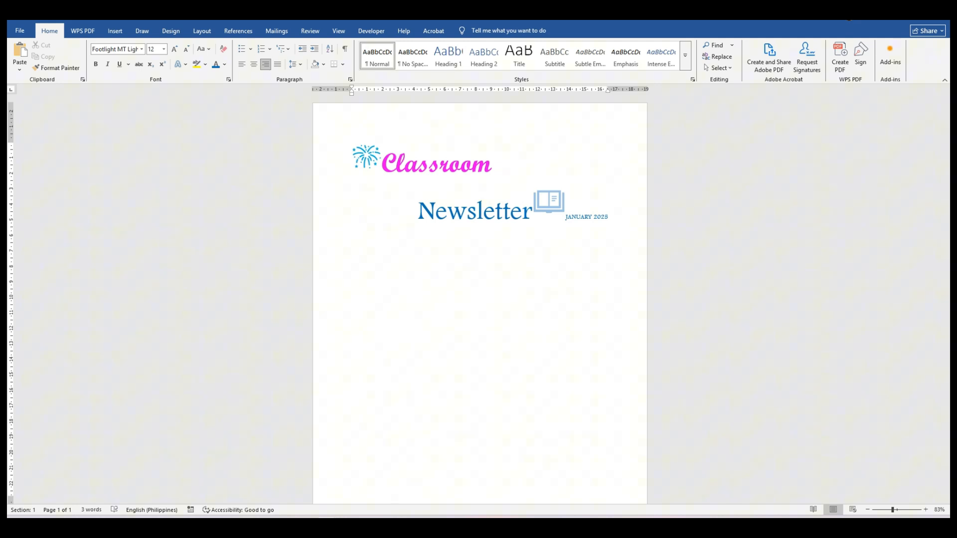
pyautogui.click(242, 64)
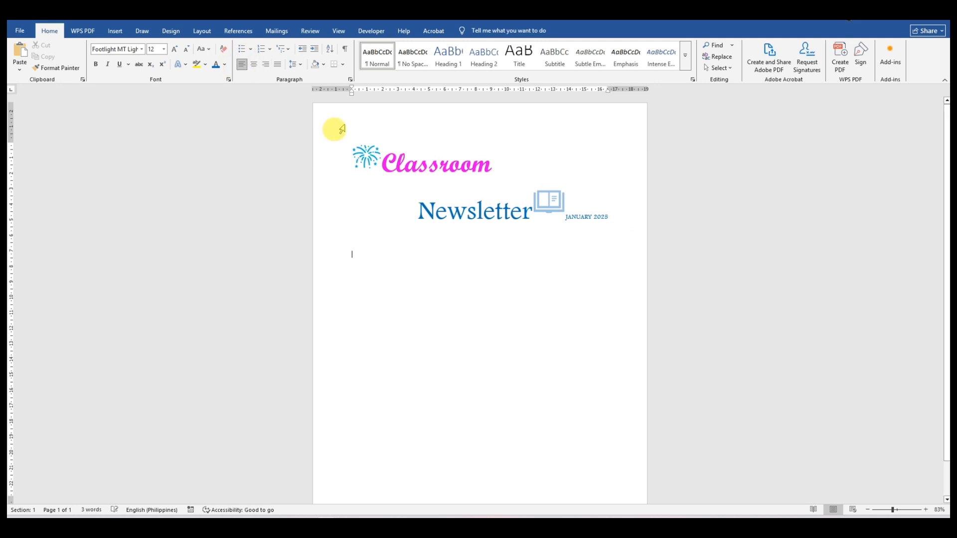
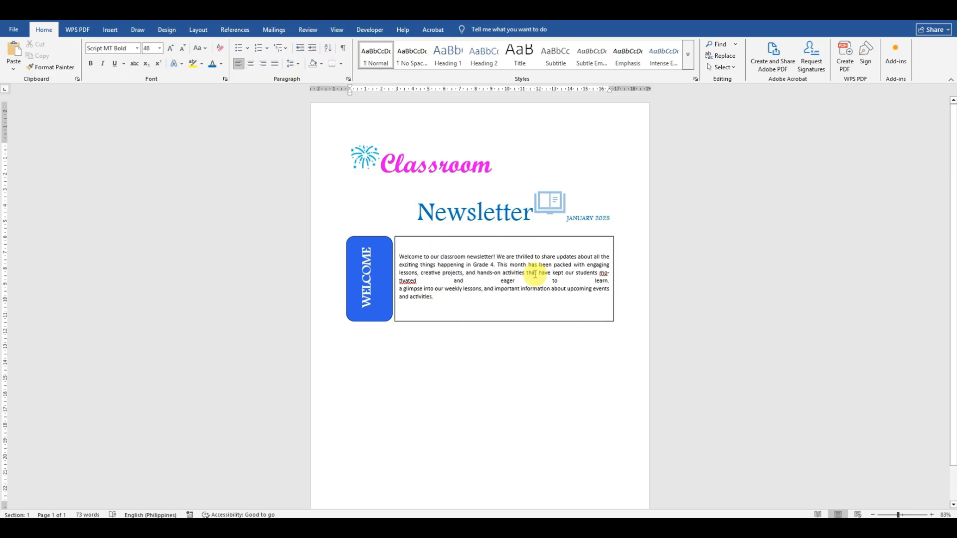
# - Fill the welcome message text box with a light pink from the standard colors hexagon
pyautogui.click(496, 253)
pyautogui.click(493, 237)
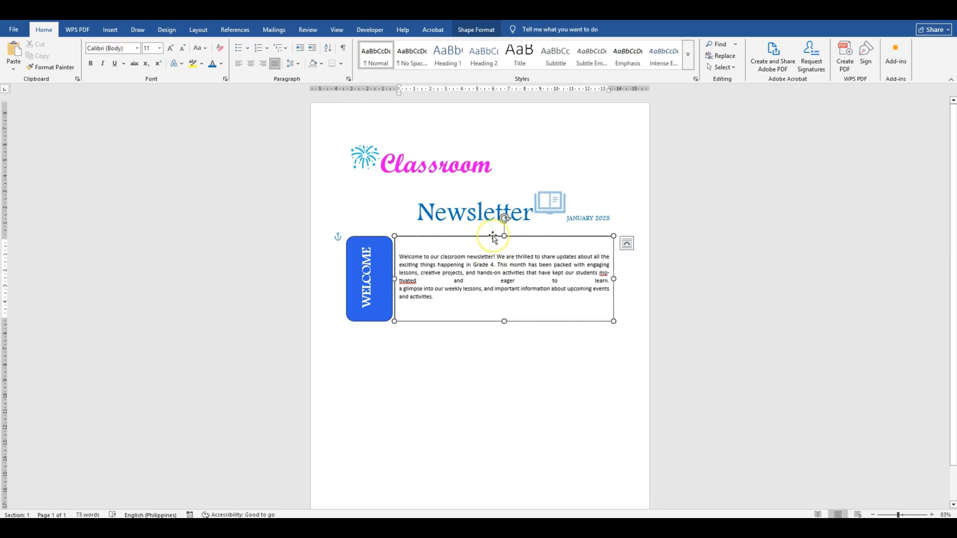
pyautogui.click(486, 31)
pyautogui.click(386, 46)
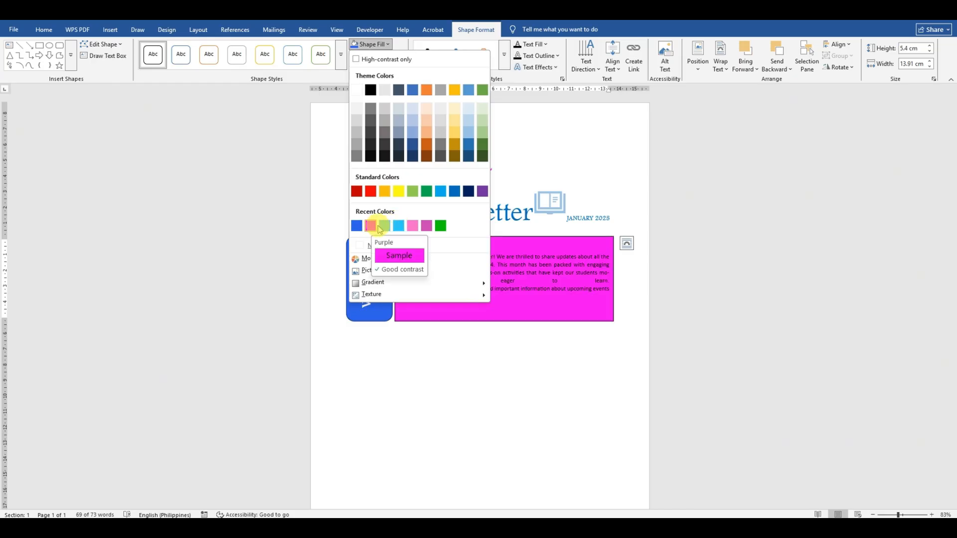
pyautogui.click(413, 227)
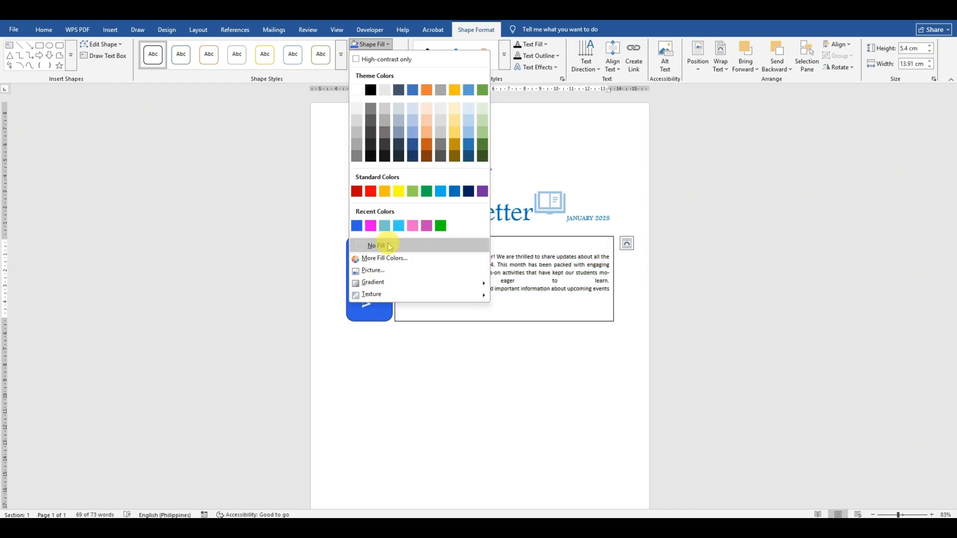
pyautogui.click(382, 258)
pyautogui.click(560, 216)
pyautogui.click(547, 225)
pyautogui.click(556, 221)
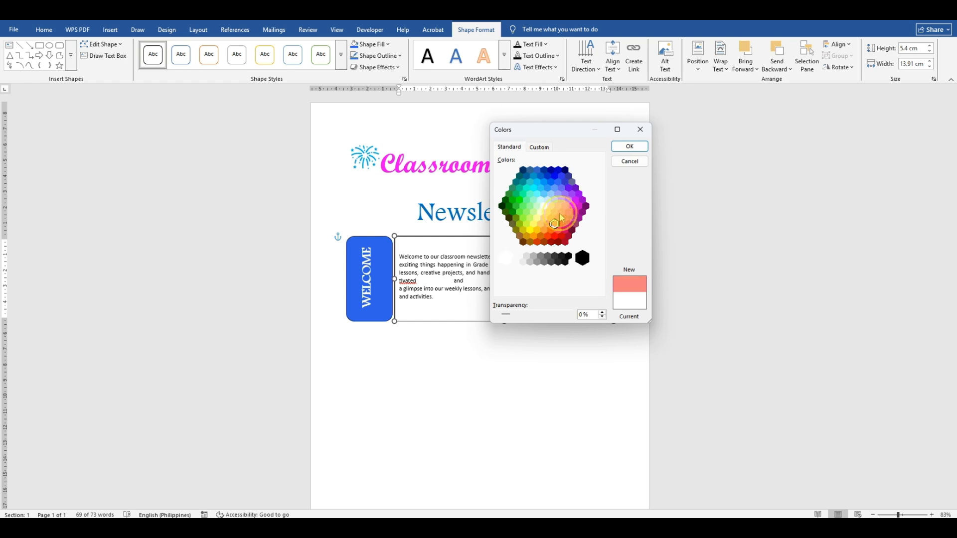
pyautogui.click(558, 206)
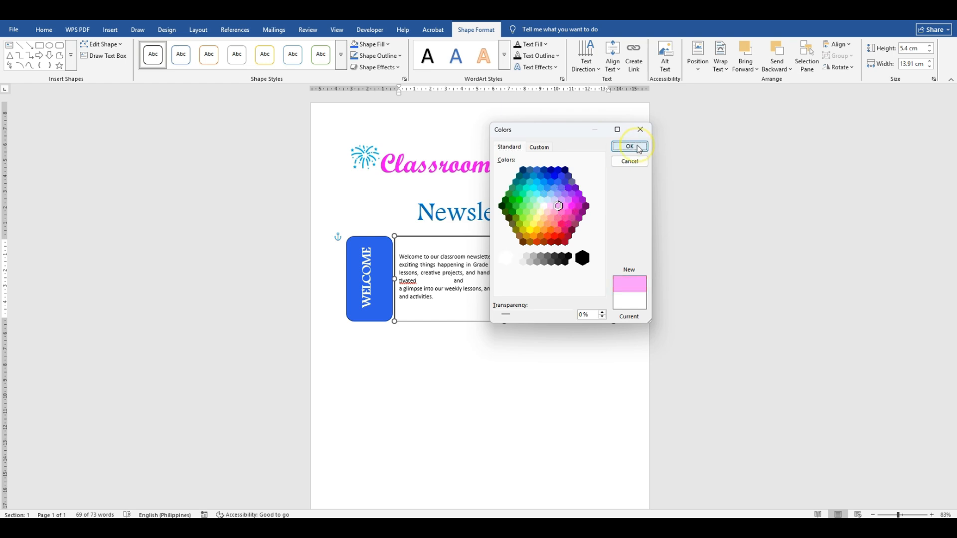
pyautogui.click(639, 149)
pyautogui.click(522, 333)
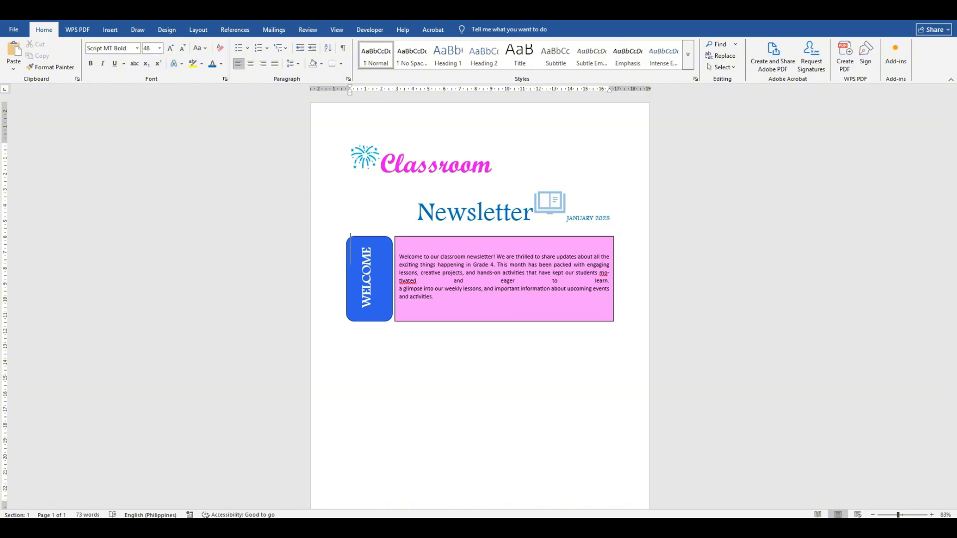
# - Switch to the Sample newsletter to examine its "What's New?" box and the photo beside it, and return to the new document
pyautogui.click(361, 476)
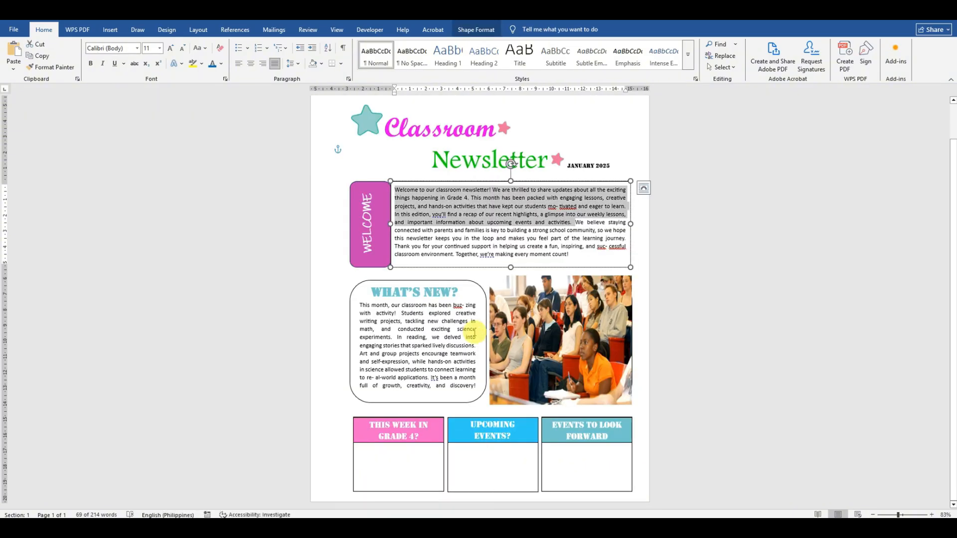
pyautogui.click(483, 282)
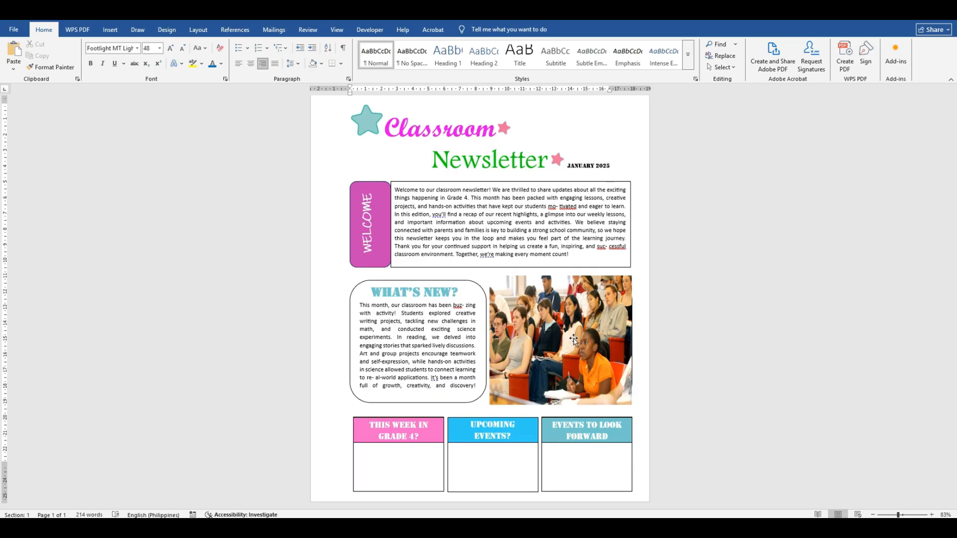
pyautogui.click(590, 333)
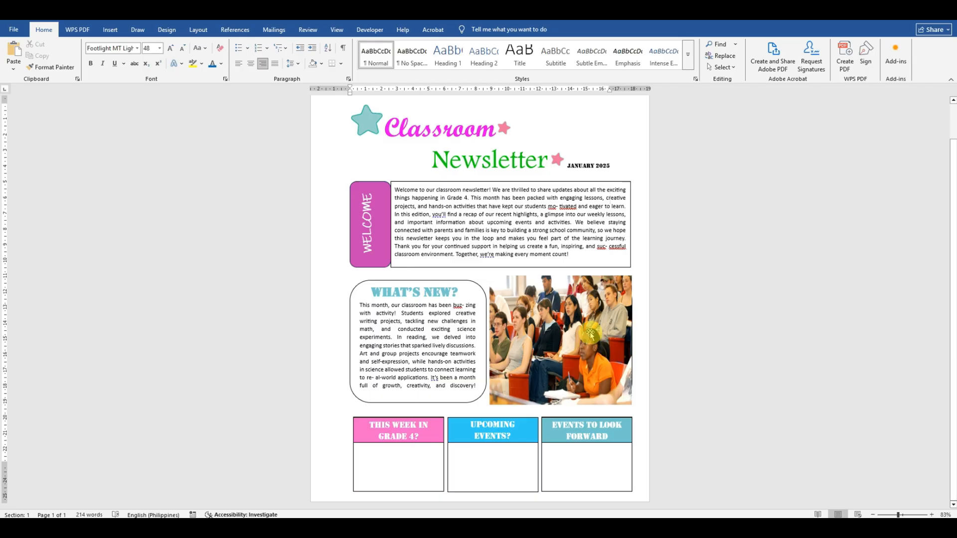
pyautogui.click(593, 312)
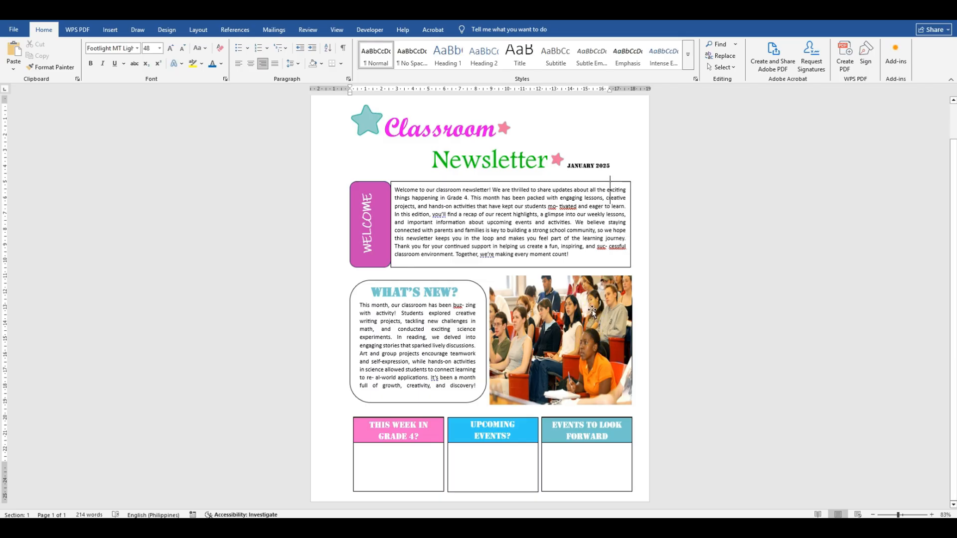
pyautogui.click(440, 305)
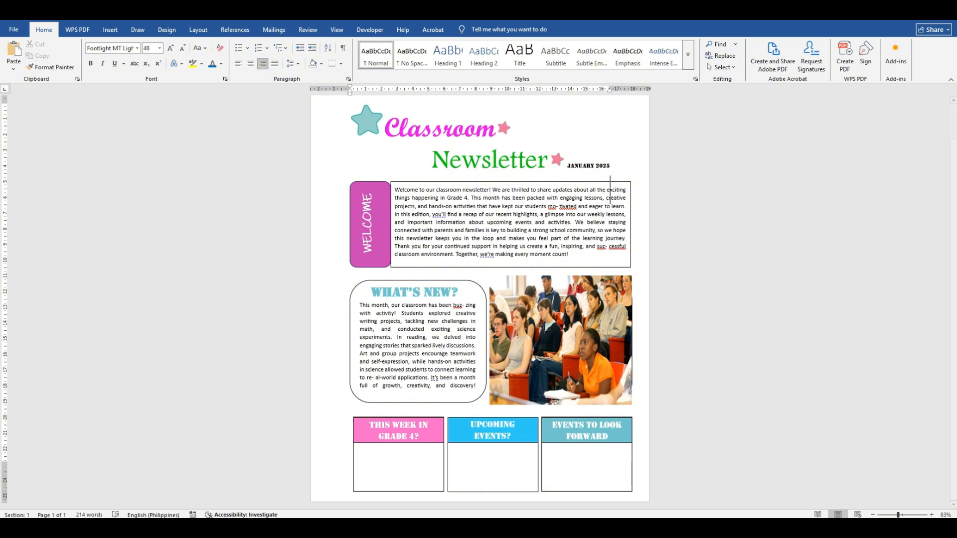
pyautogui.moveTo(329, 528)
pyautogui.click(426, 487)
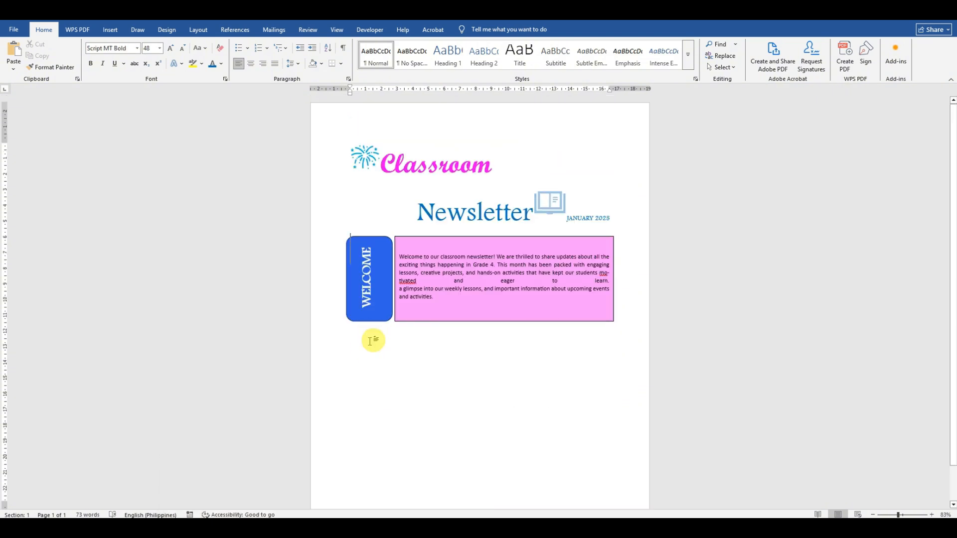
# - Draw a rounded rectangle about 6.35 cm high and 6.57 cm wide below the blue WELCOME box
pyautogui.click(108, 33)
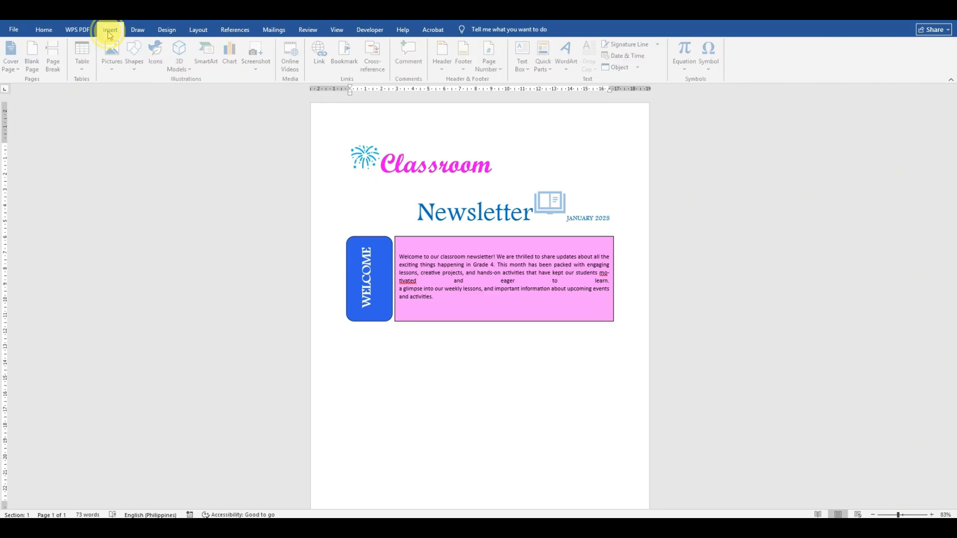
pyautogui.click(137, 56)
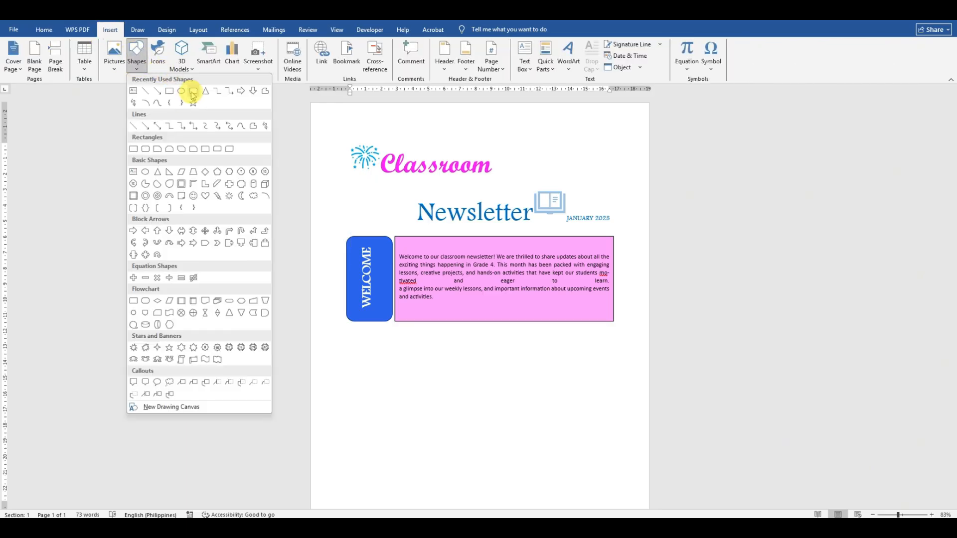
pyautogui.click(192, 92)
pyautogui.moveTo(349, 329); pyautogui.dragTo(452, 427)
pyautogui.scroll(-1, 630, 376)
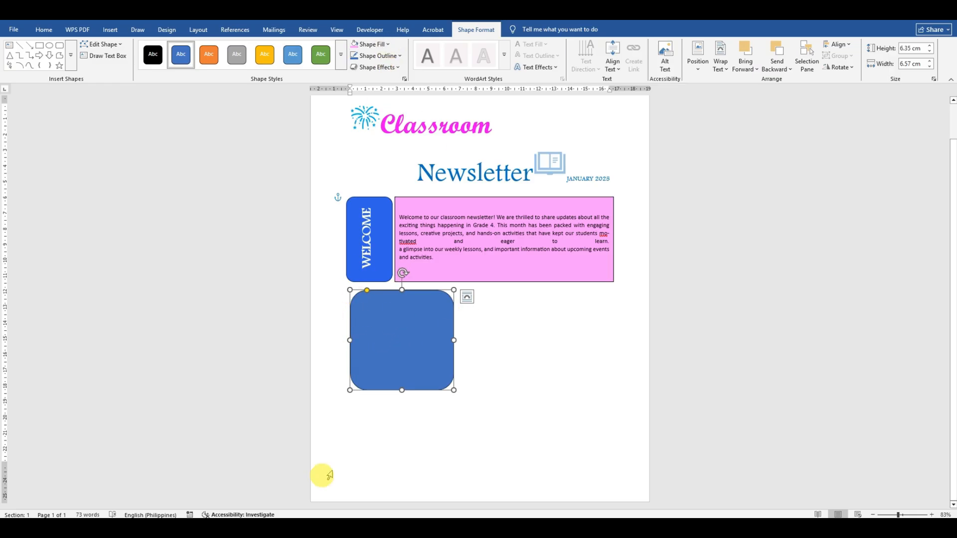
pyautogui.moveTo(325, 528)
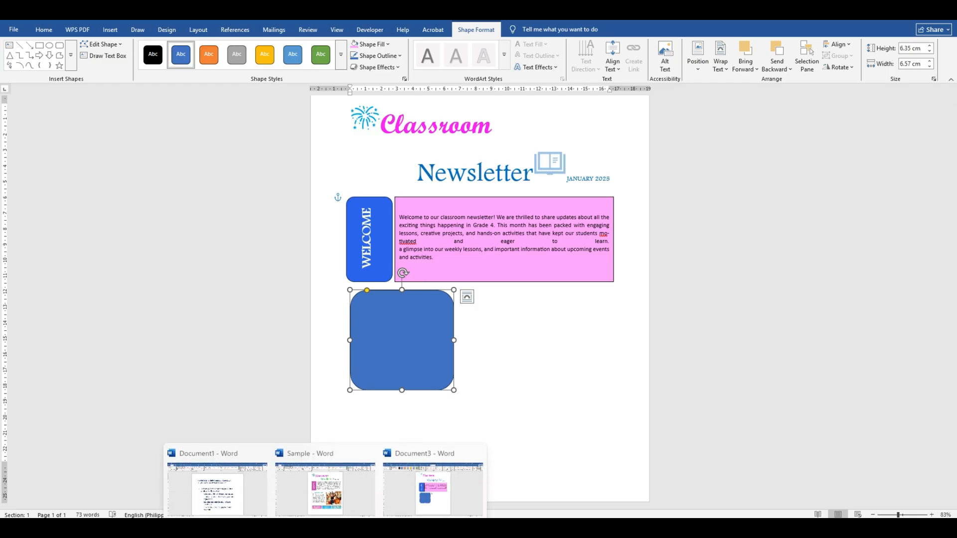
# - Check the Sample newsletter's "What's New?" box, return to the new document and give the rounded rectangle the white-filled, black-outlined theme style
pyautogui.click(339, 501)
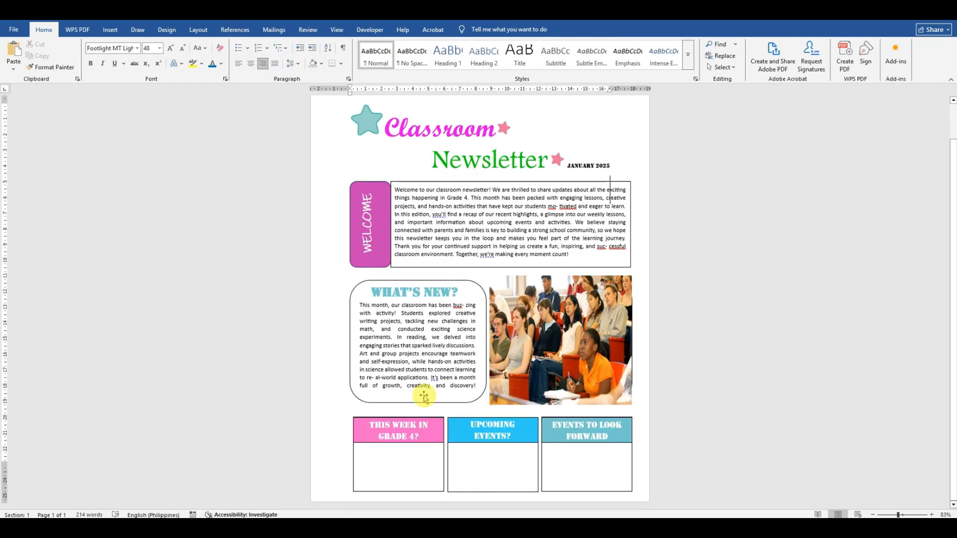
pyautogui.moveTo(325, 527)
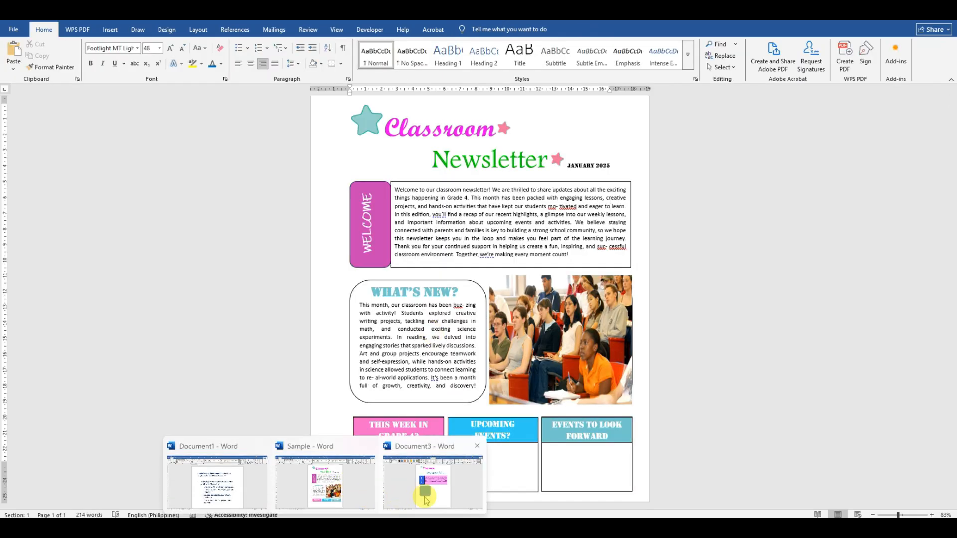
pyautogui.click(426, 496)
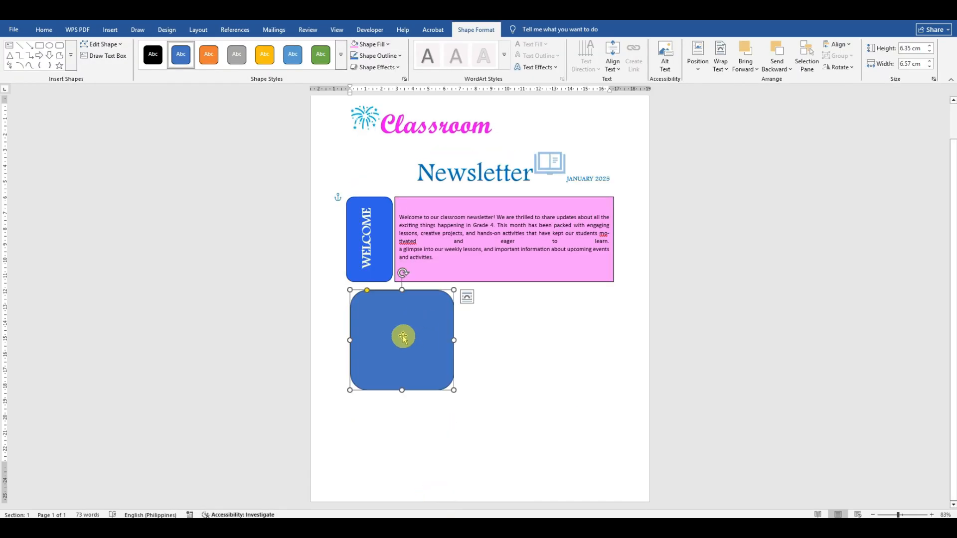
pyautogui.click(341, 55)
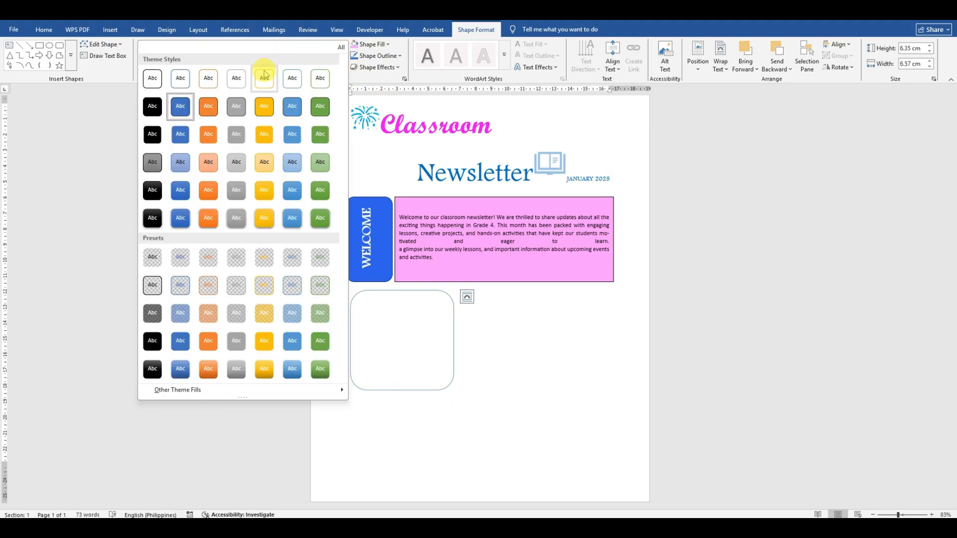
pyautogui.click(153, 78)
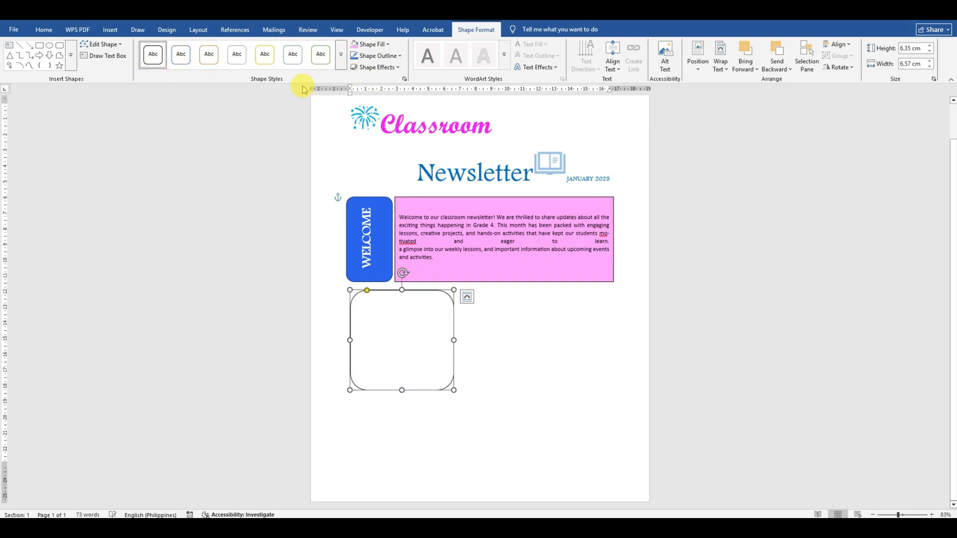
# - Insert a preset text box with placeholder text and move it onto the upper part of the white rounded rectangle
pyautogui.click(498, 333)
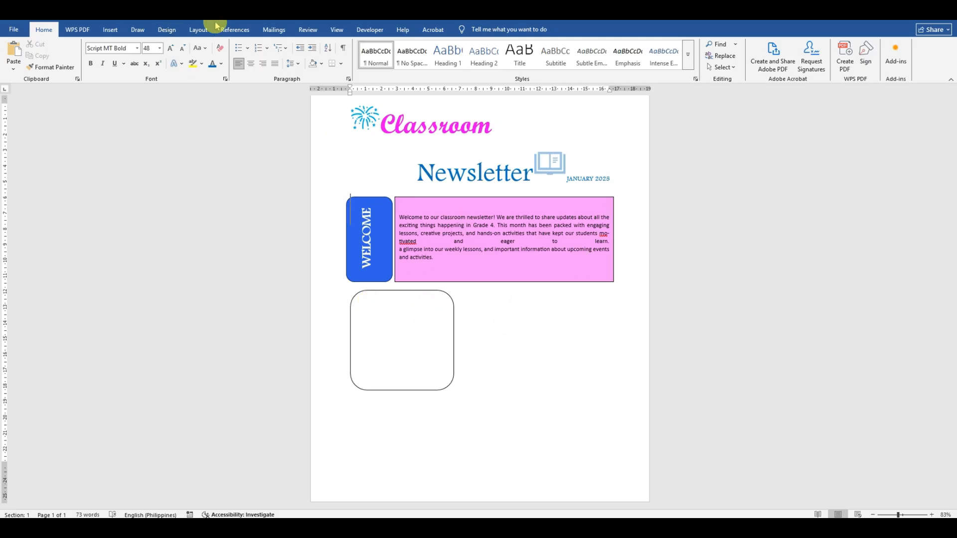
pyautogui.click(111, 31)
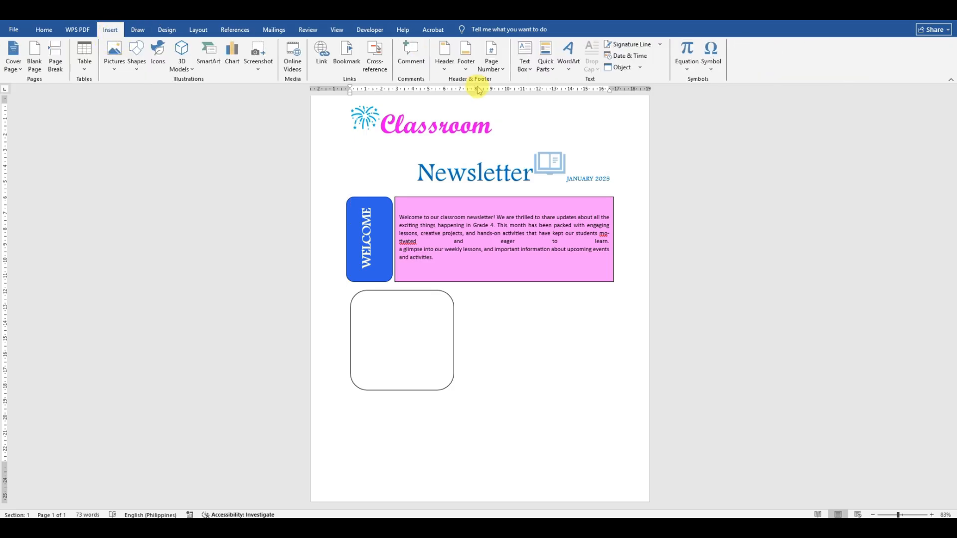
pyautogui.click(525, 69)
pyautogui.click(548, 98)
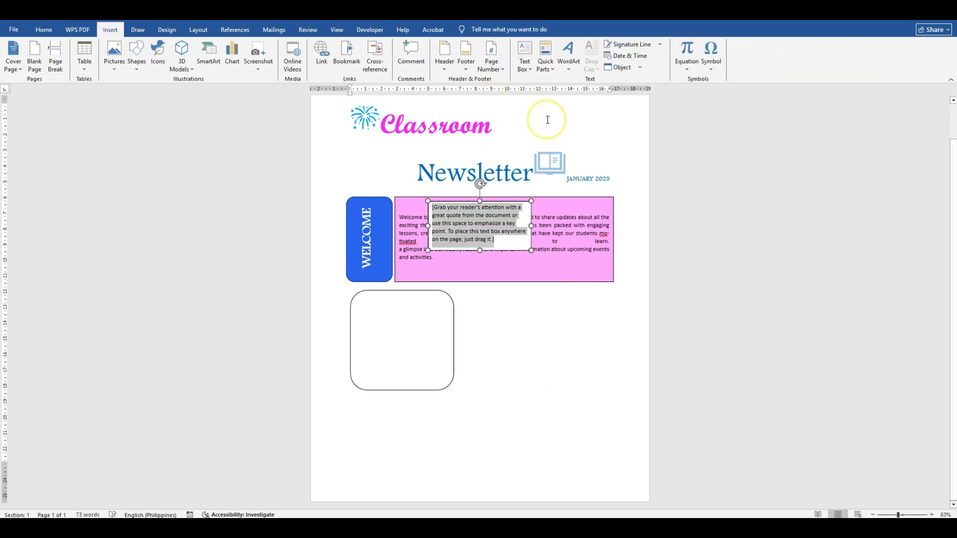
pyautogui.moveTo(492, 205); pyautogui.dragTo(414, 294)
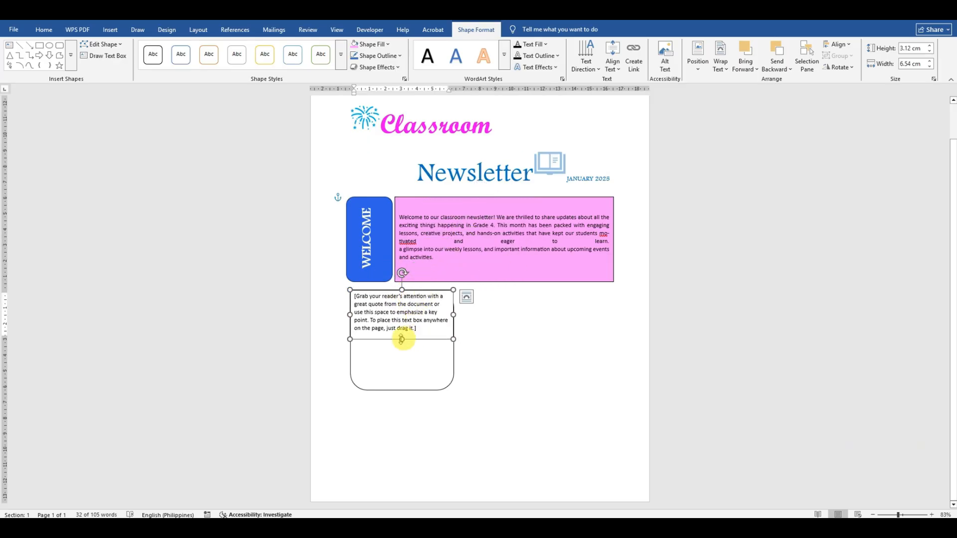
# - Shrink the text box to about 2.25 cm high and 5.43 cm wide, and replace its placeholder text with "WHAT'S NEW?"
pyautogui.moveTo(402, 339); pyautogui.dragTo(402, 328)
pyautogui.moveTo(402, 289); pyautogui.dragTo(445, 310)
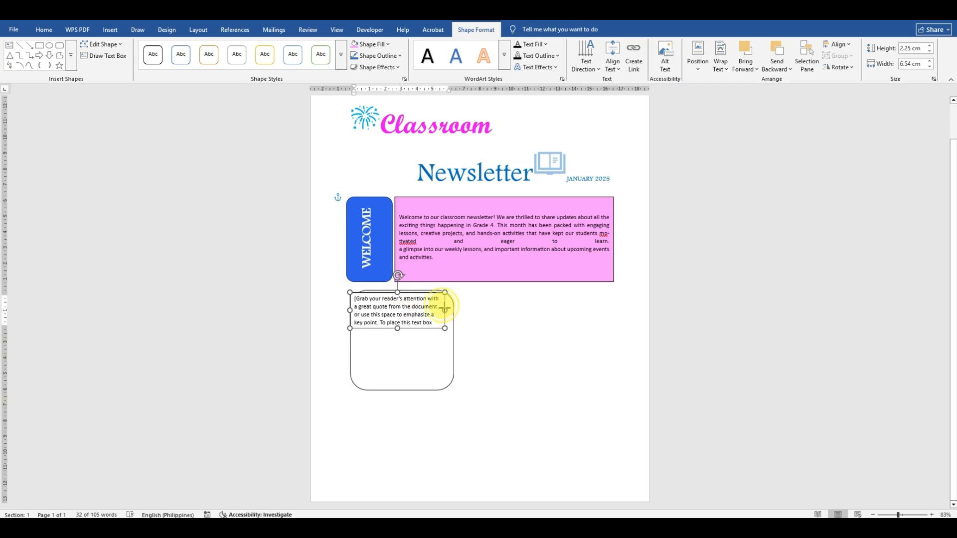
pyautogui.moveTo(351, 310); pyautogui.dragTo(359, 310)
pyautogui.moveTo(428, 323); pyautogui.dragTo(363, 299)
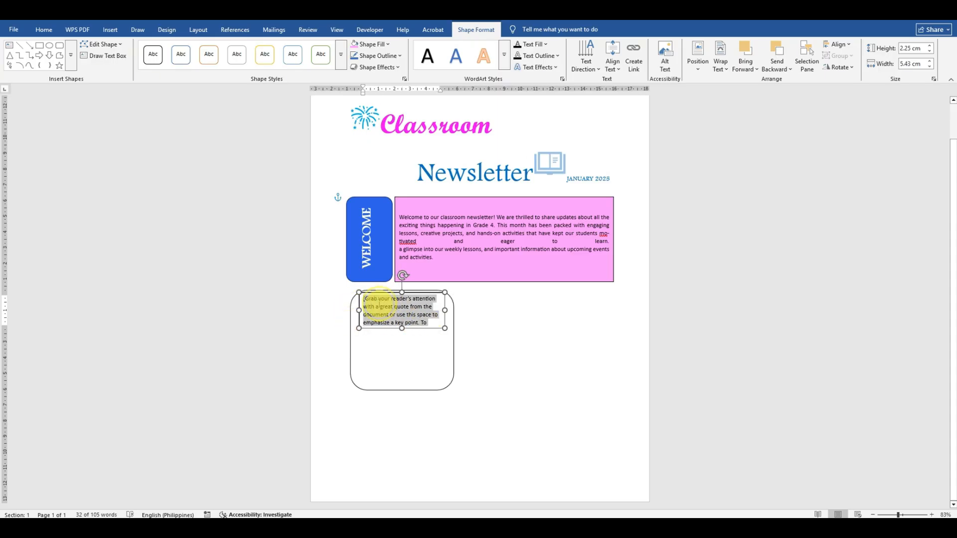
pyautogui.press('BackSpace')
pyautogui.write('WHATS')
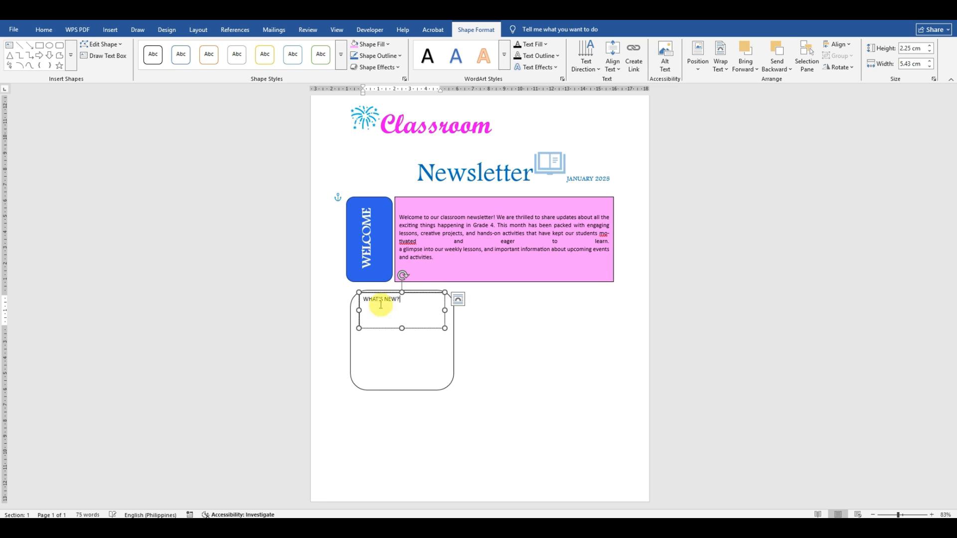
# - Preview several WordArt styles on the "WHAT'S NEW?" text and apply the plain black fill style
pyautogui.hotkey('ctrl', 'a')
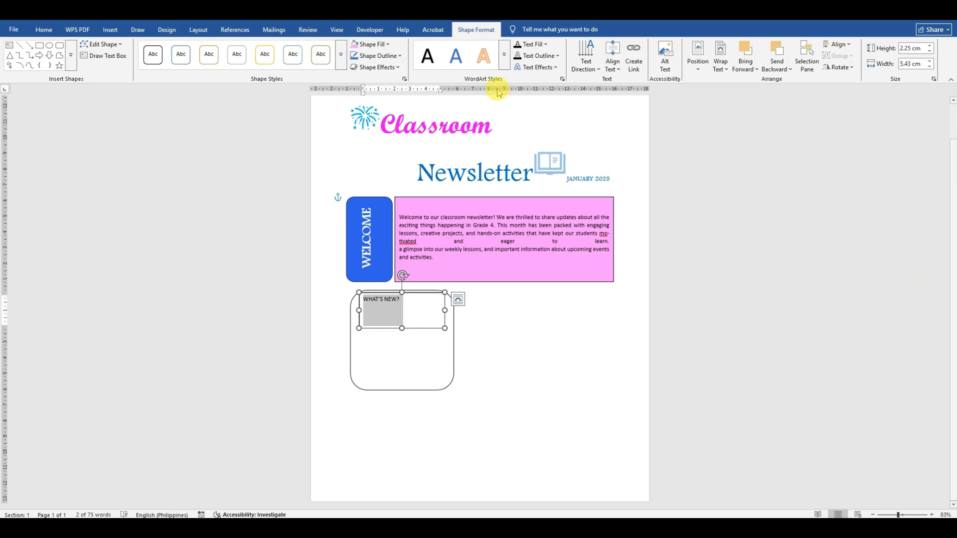
pyautogui.click(457, 60)
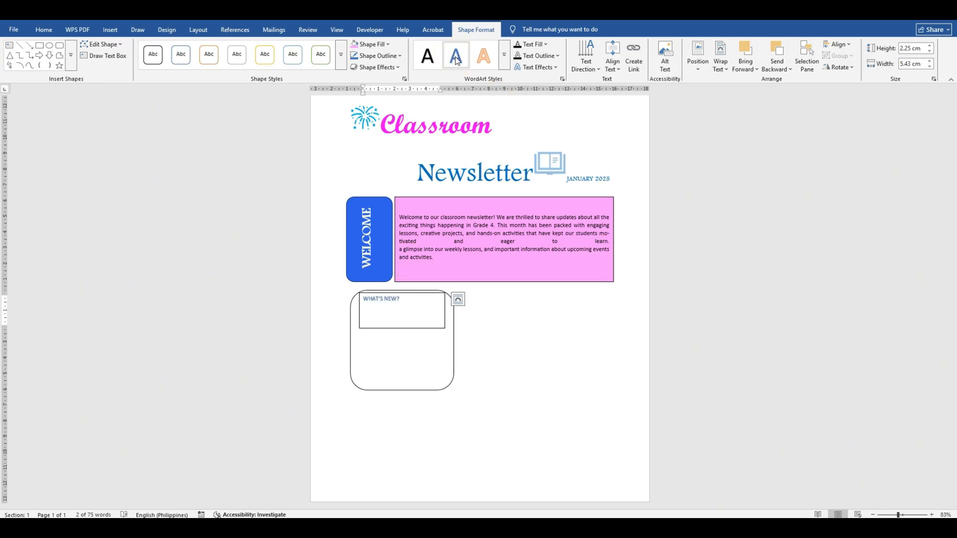
pyautogui.click(504, 56)
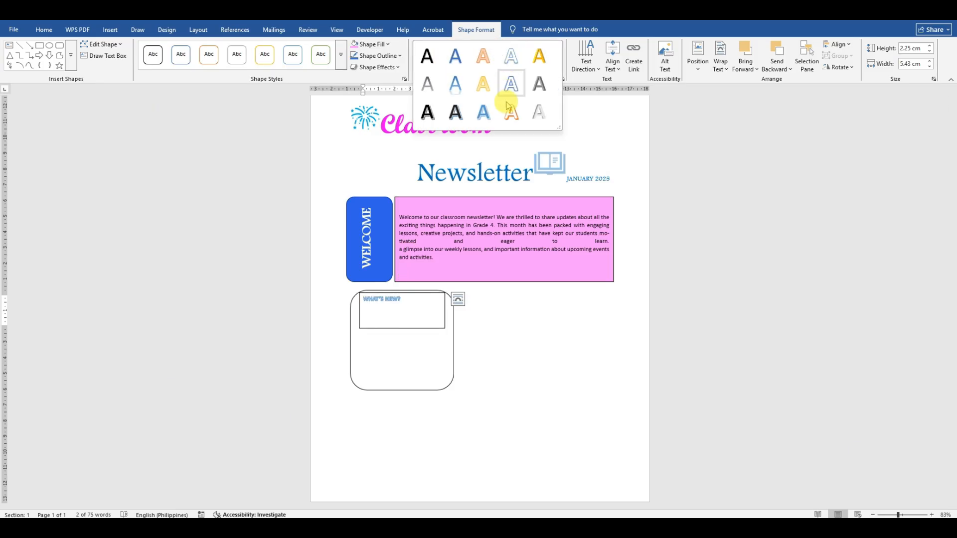
pyautogui.click(455, 120)
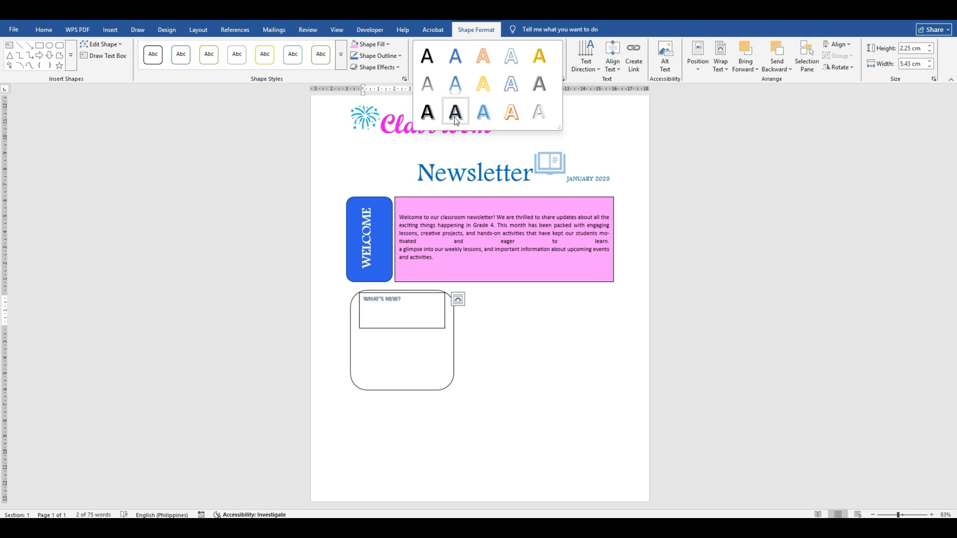
pyautogui.click(424, 56)
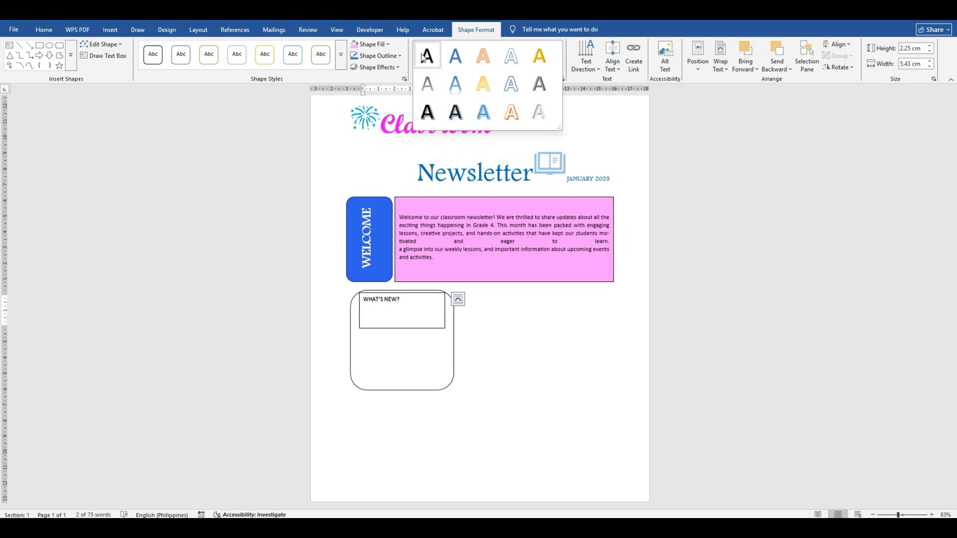
pyautogui.click(423, 57)
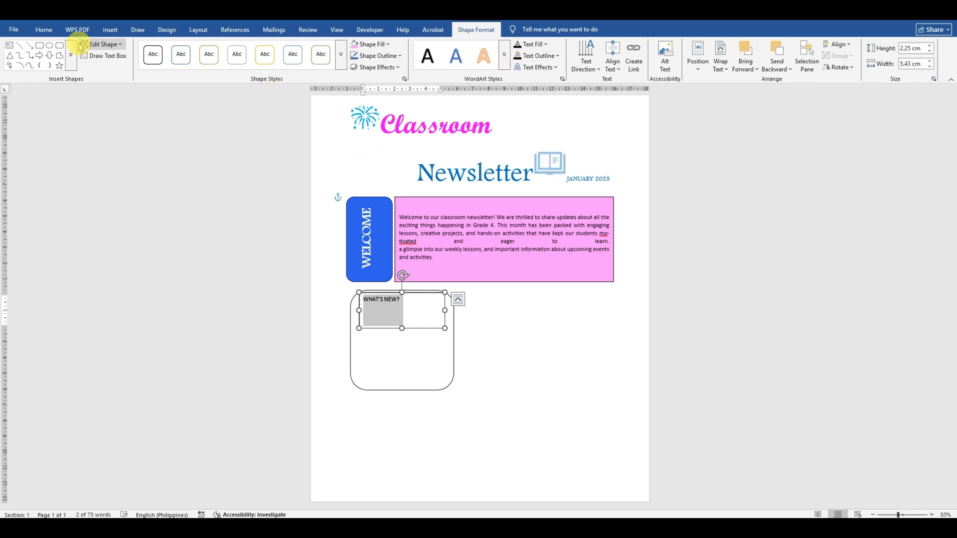
# - Format "WHAT'S NEW?" in the Stencil font at size 20 and reduce its text box height to about 1.08 cm
pyautogui.click(44, 29)
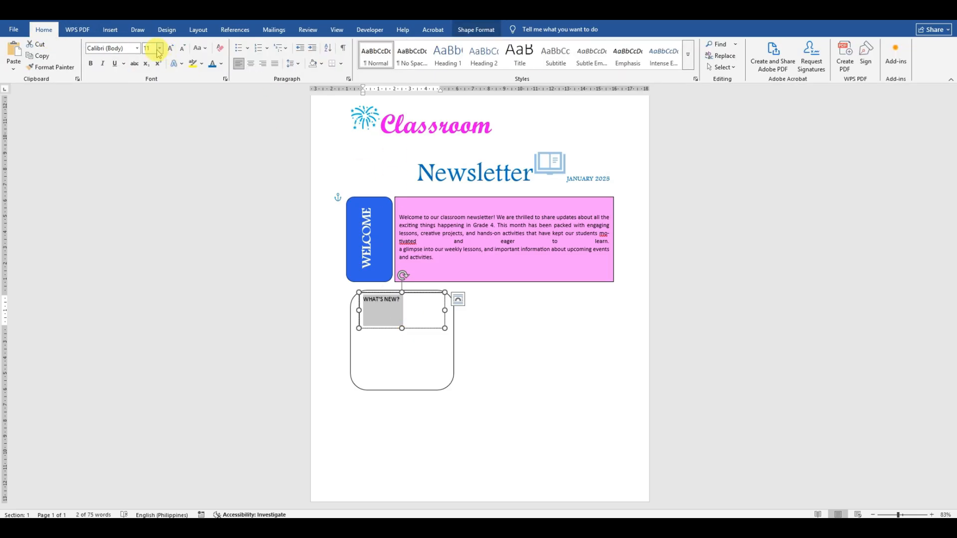
pyautogui.click(137, 48)
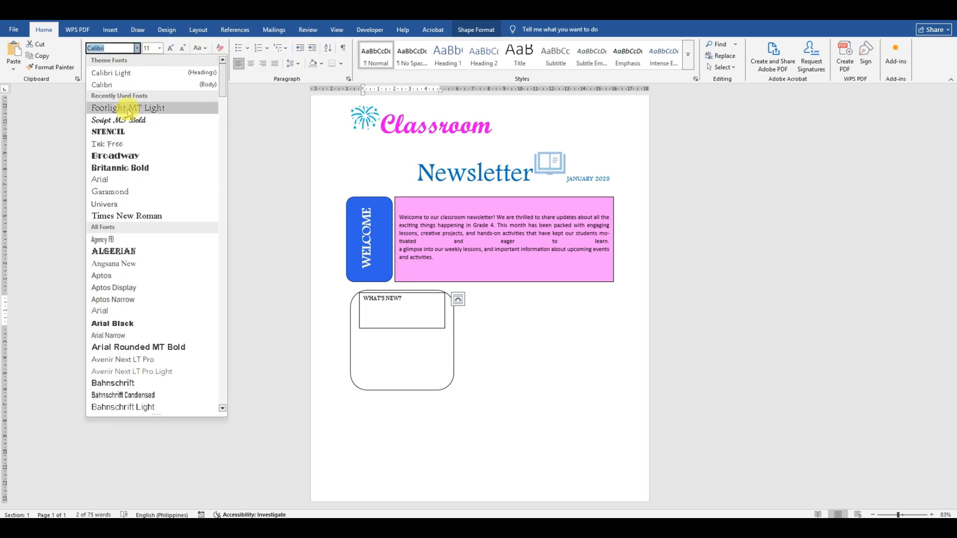
pyautogui.click(125, 130)
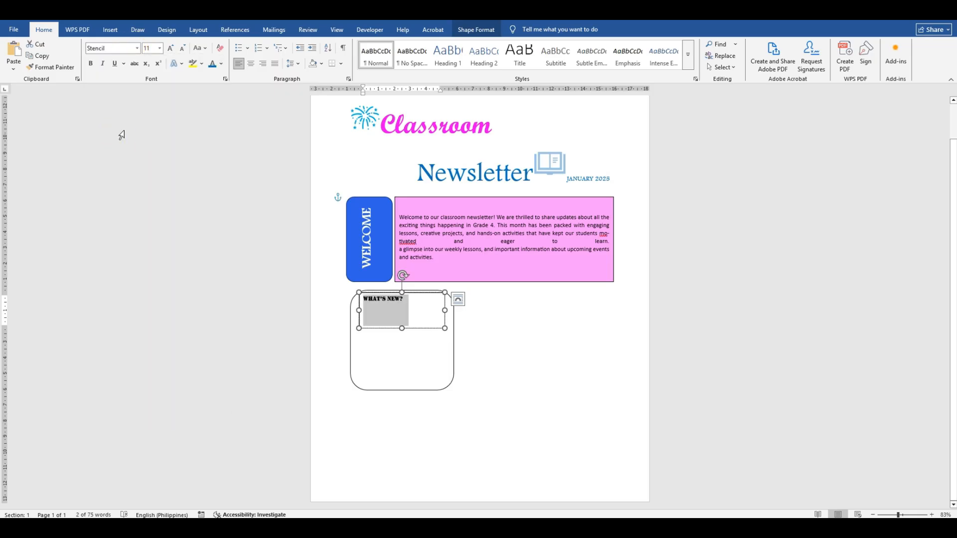
pyautogui.click(159, 49)
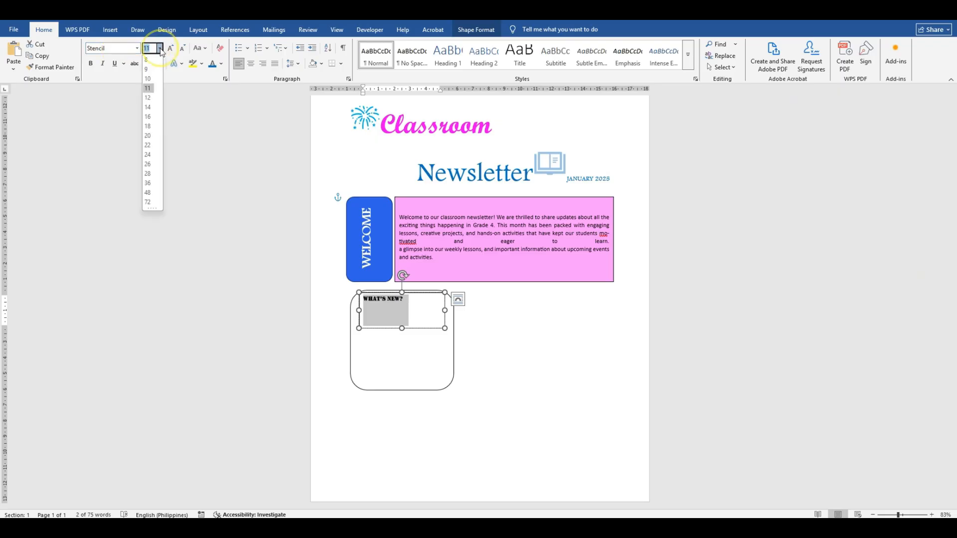
pyautogui.click(150, 143)
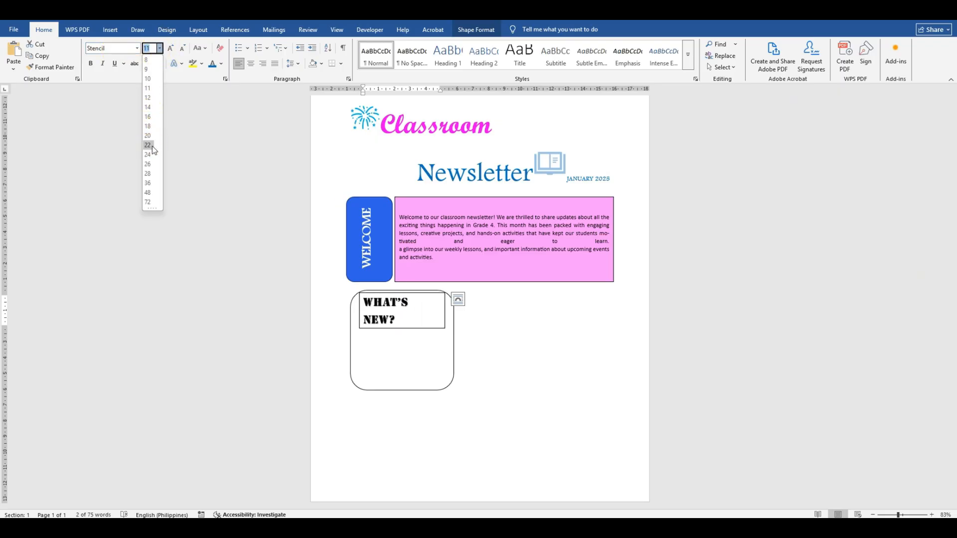
pyautogui.click(149, 136)
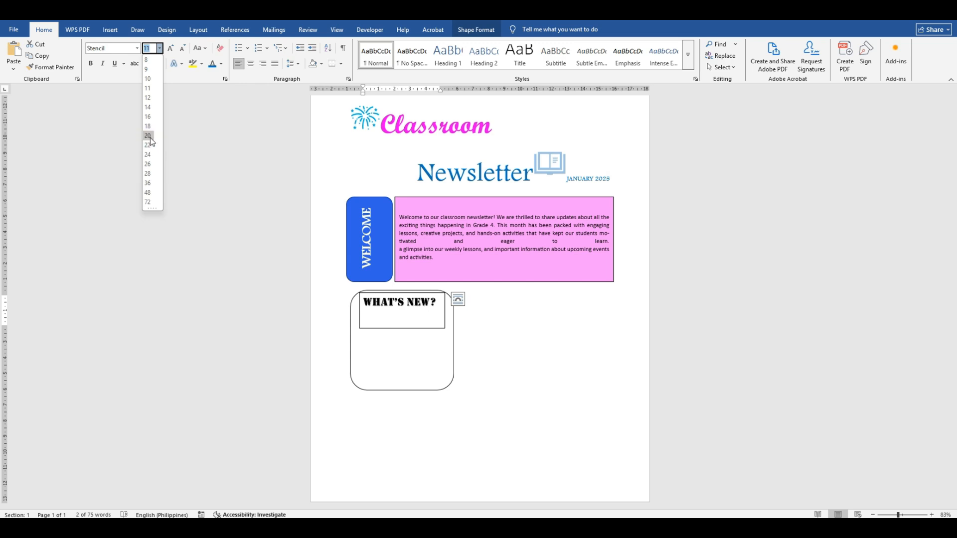
pyautogui.click(149, 136)
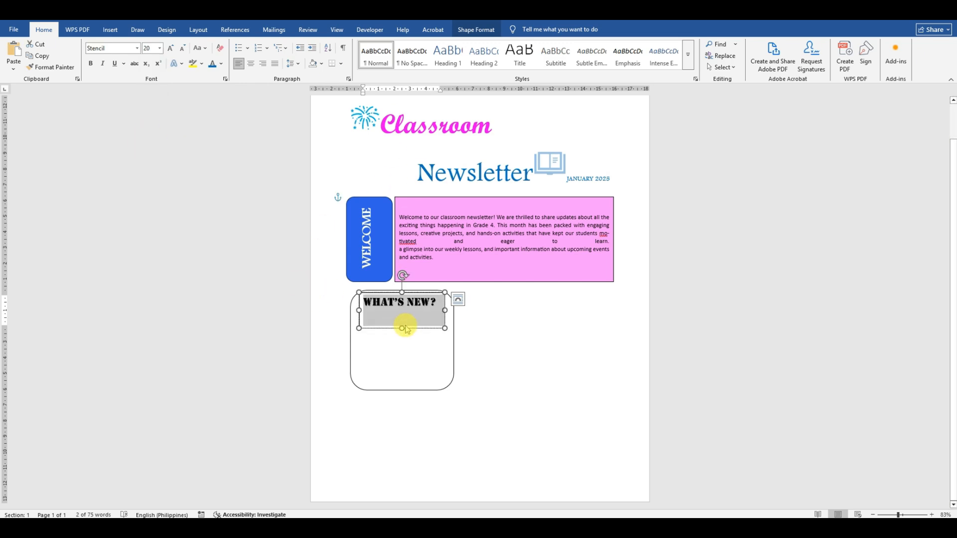
pyautogui.moveTo(403, 327); pyautogui.dragTo(404, 310)
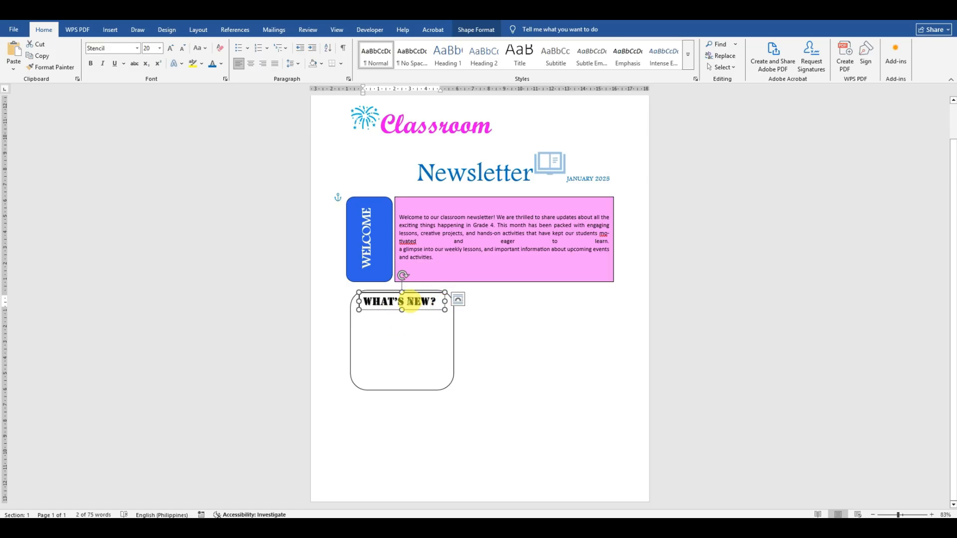
# - Give the "WHAT'S NEW?" text a purple text outline from the standard colors
pyautogui.click(486, 31)
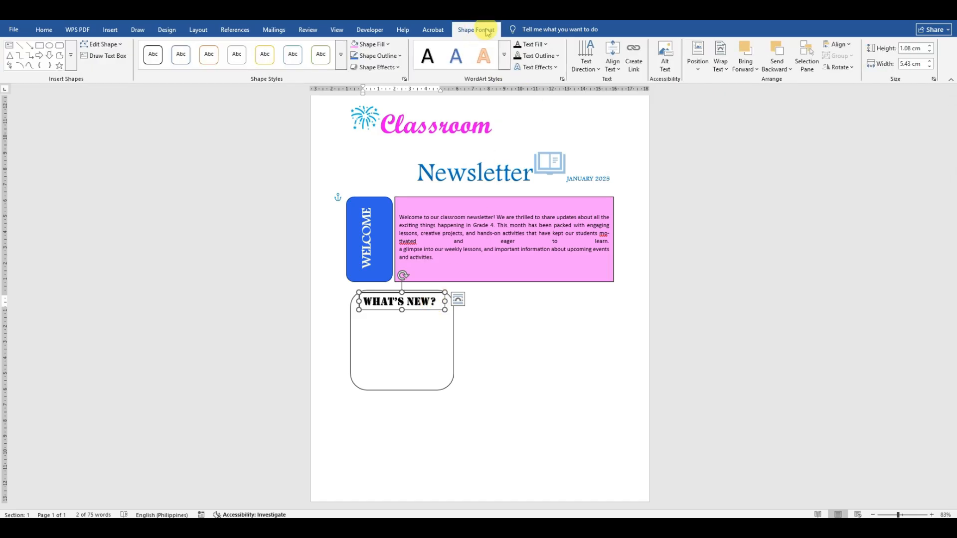
pyautogui.click(505, 66)
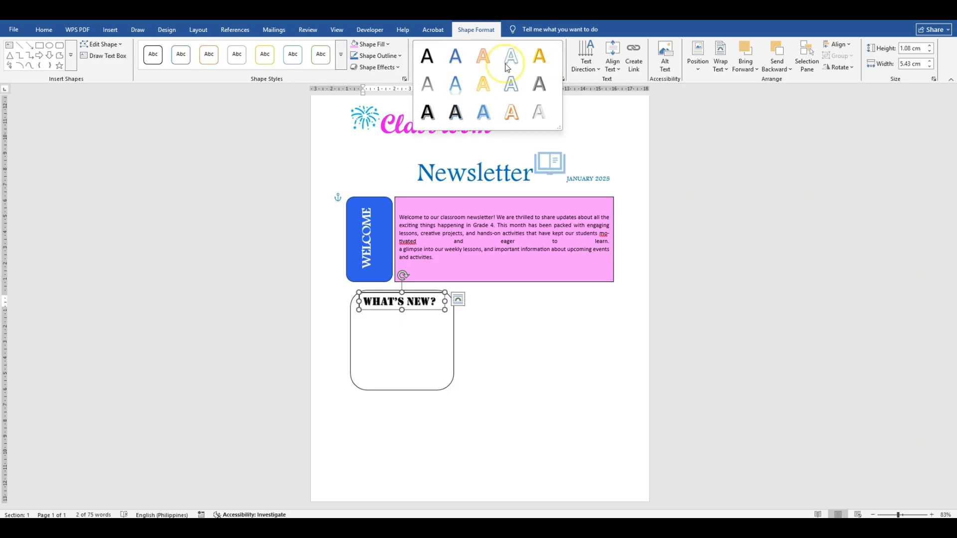
pyautogui.click(589, 77)
pyautogui.click(544, 55)
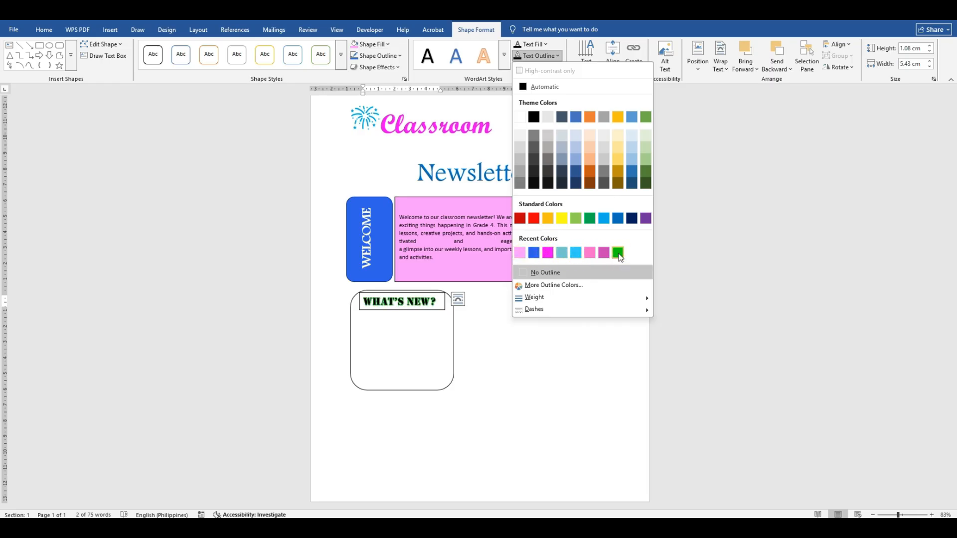
pyautogui.click(603, 219)
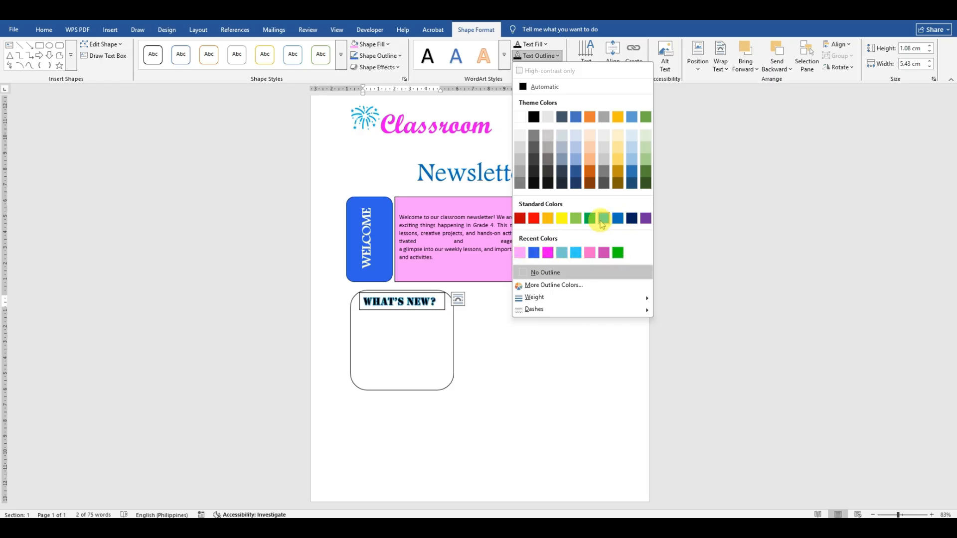
pyautogui.click(645, 219)
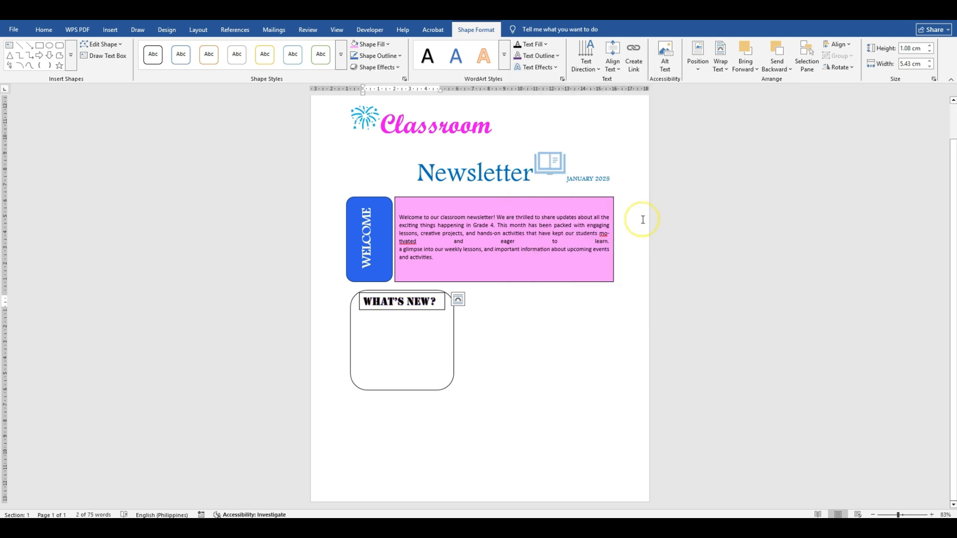
# - Apply the transparent preset shape style without an outline to the "WHAT'S NEW?" text box, and select the rounded rectangle behind it
pyautogui.click(404, 338)
pyautogui.click(441, 295)
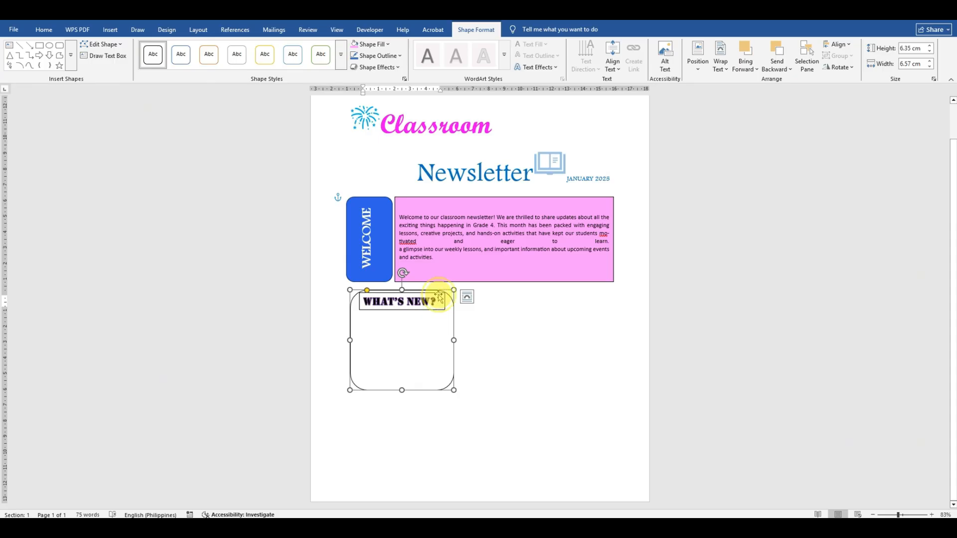
pyautogui.click(443, 298)
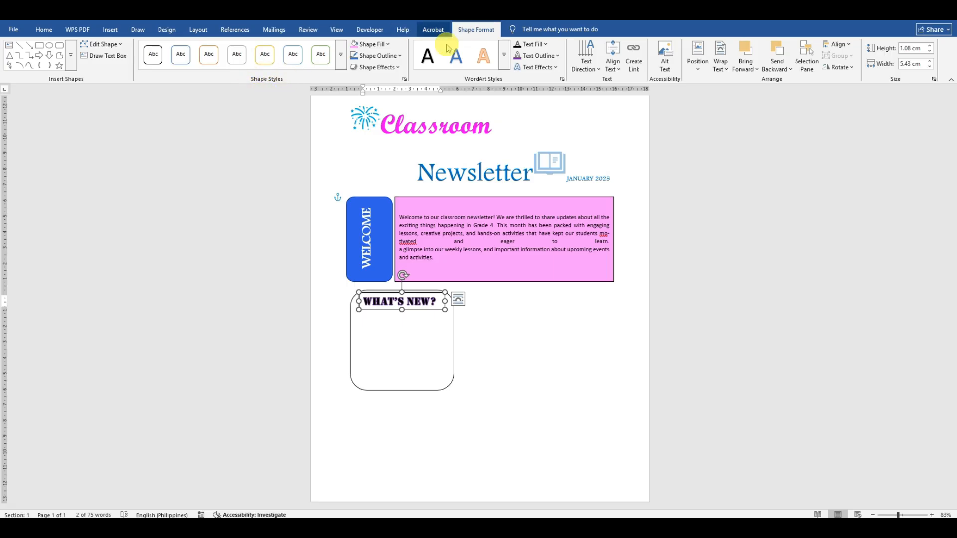
pyautogui.click(342, 58)
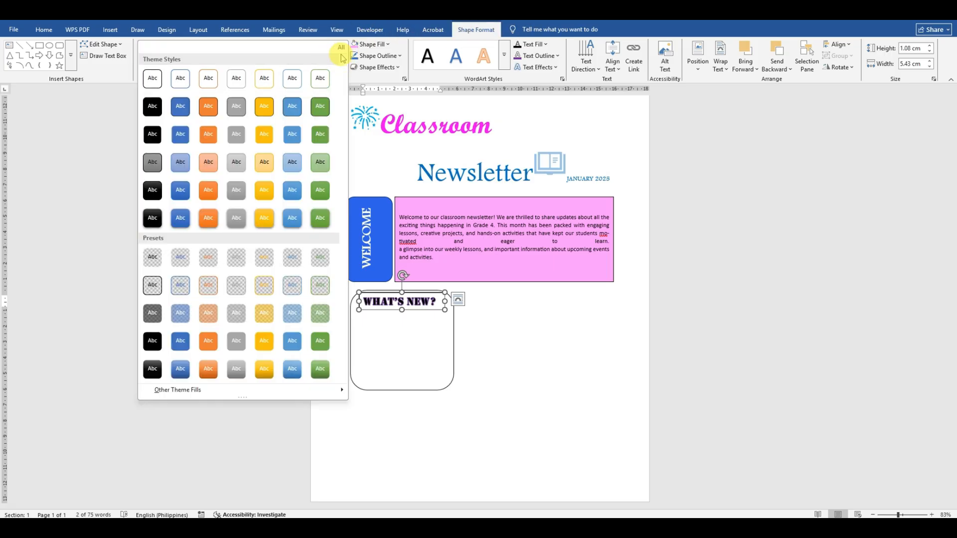
pyautogui.click(153, 258)
pyautogui.click(412, 349)
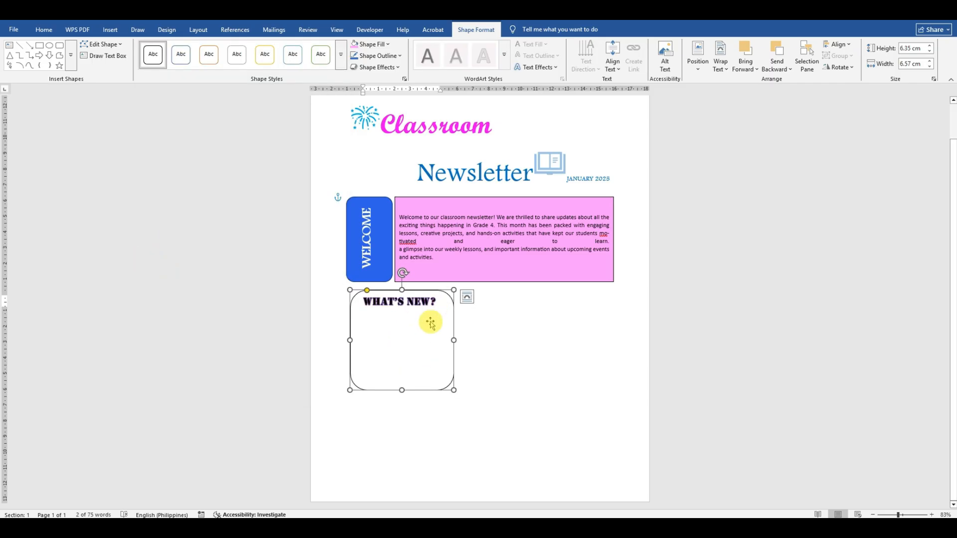
# - Examine the classroom photo placed beside the What's New box in the Sample document, and return to Document3
pyautogui.click(511, 327)
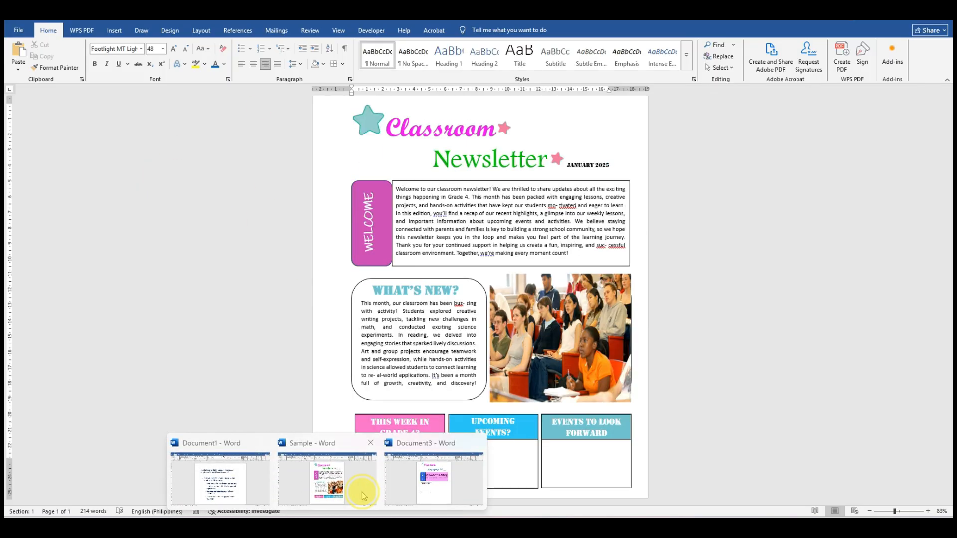
pyautogui.click(363, 487)
pyautogui.click(563, 319)
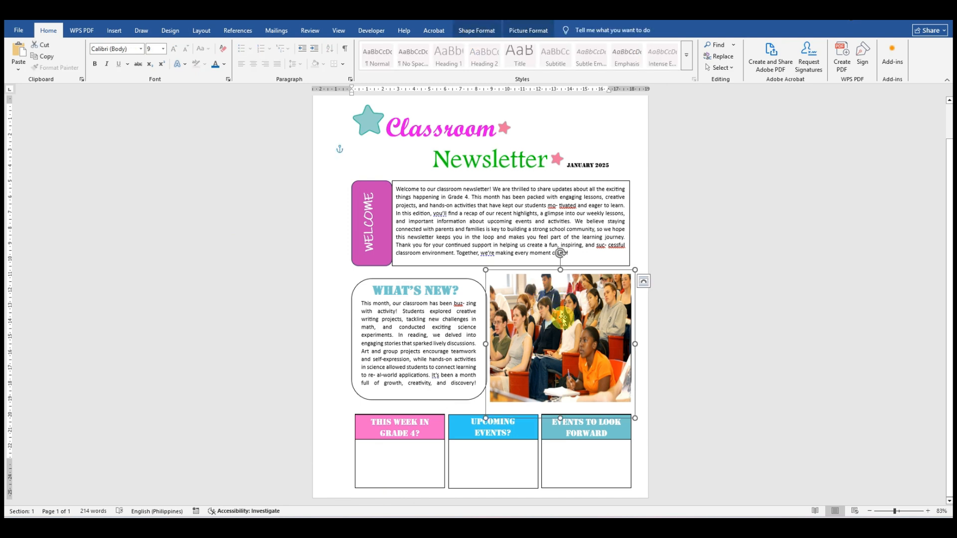
pyautogui.moveTo(340, 516)
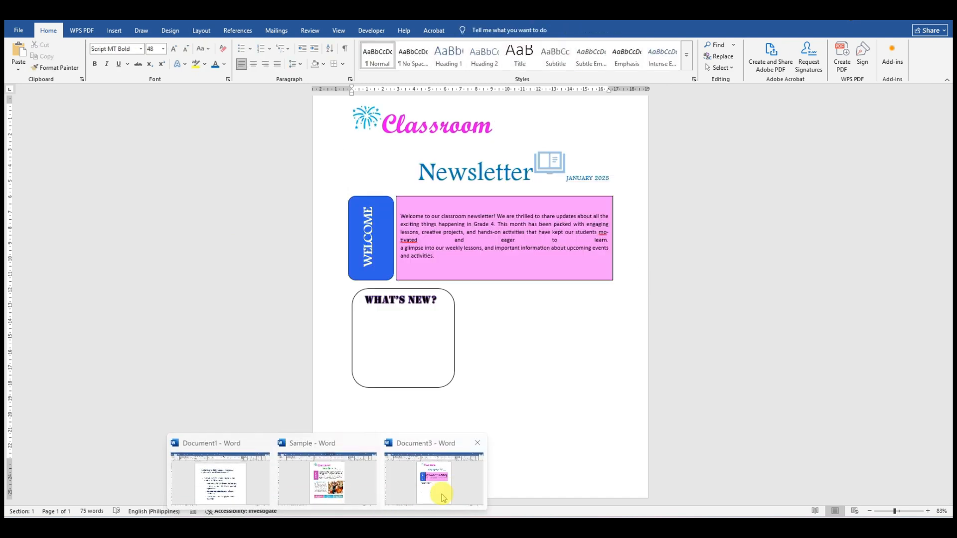
pyautogui.click(434, 483)
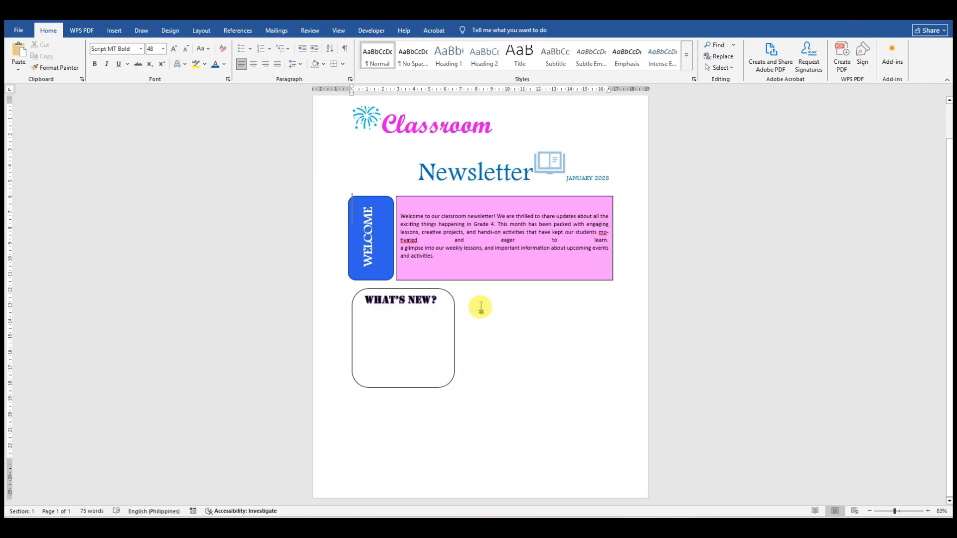
# - Search the online pictures for "classroom students journalism"
pyautogui.click(114, 31)
pyautogui.click(118, 56)
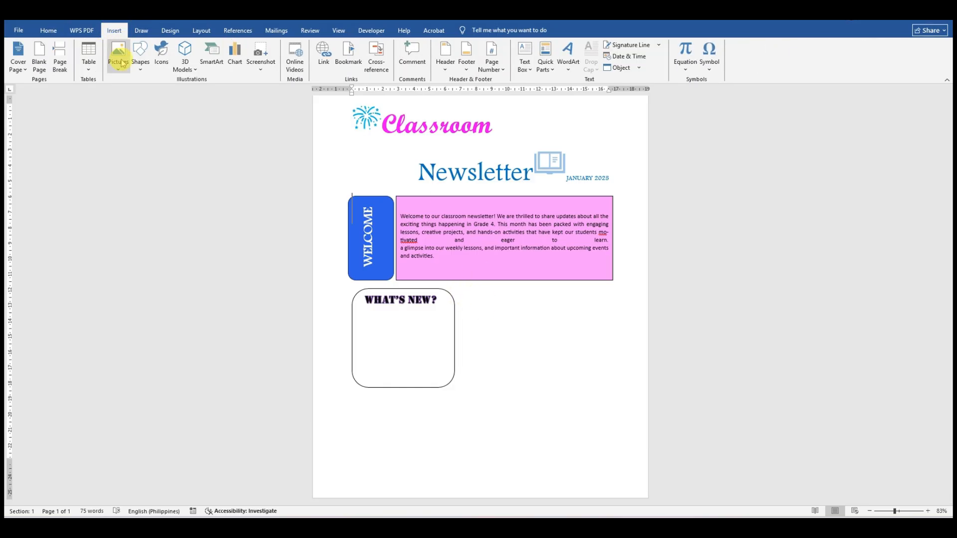
pyautogui.click(162, 92)
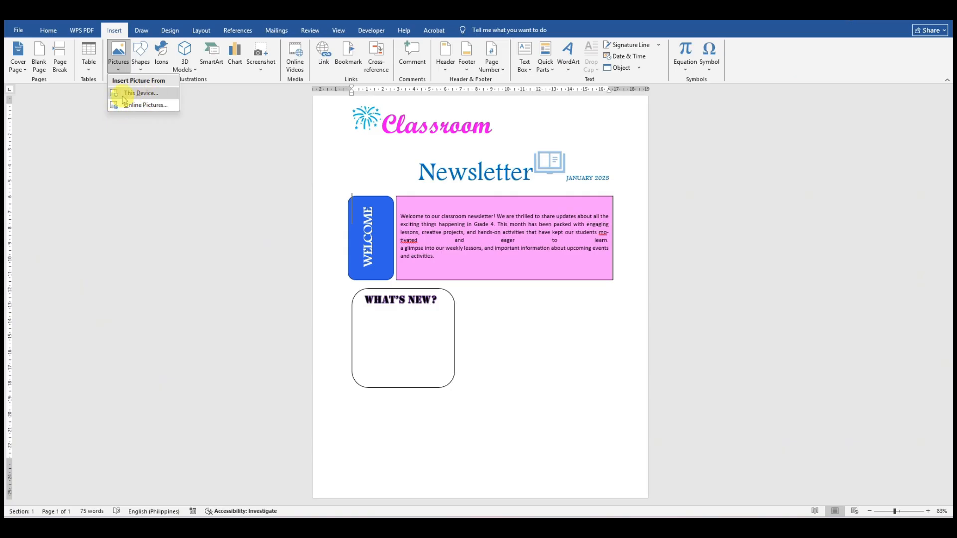
pyautogui.click(155, 107)
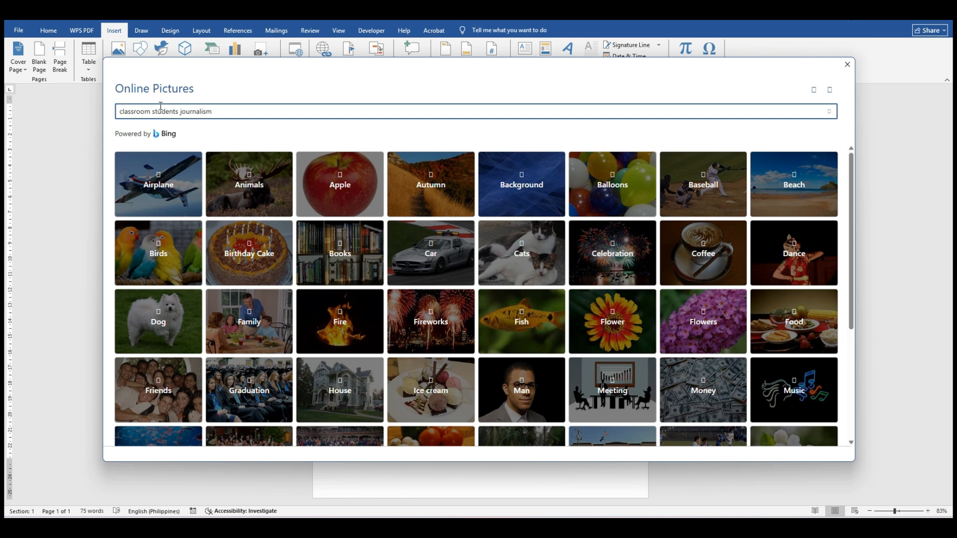
pyautogui.press('Return')
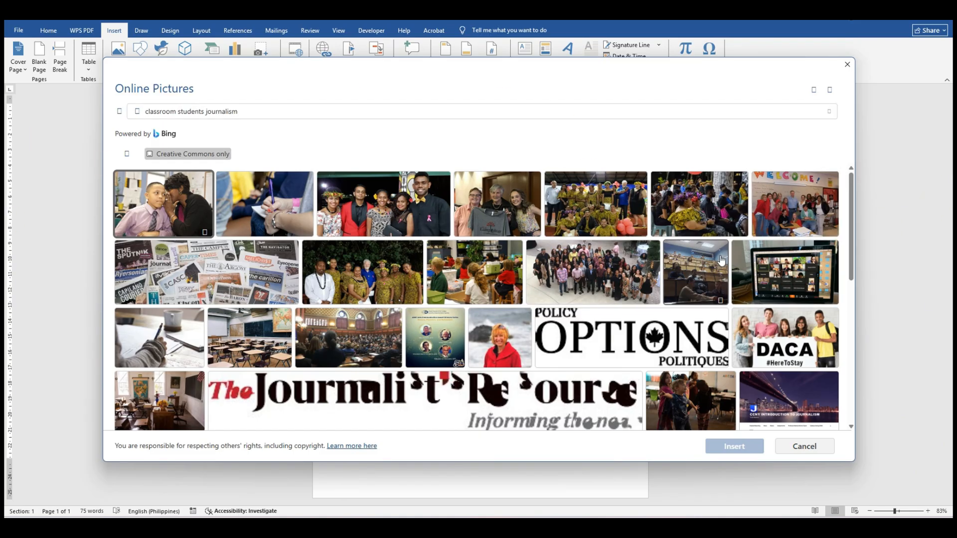
# - Browse the picture results and insert the photo of young pupils seated at classroom tables with green bins
pyautogui.scroll(-2, 650, 329)
pyautogui.scroll(-2, 650, 330)
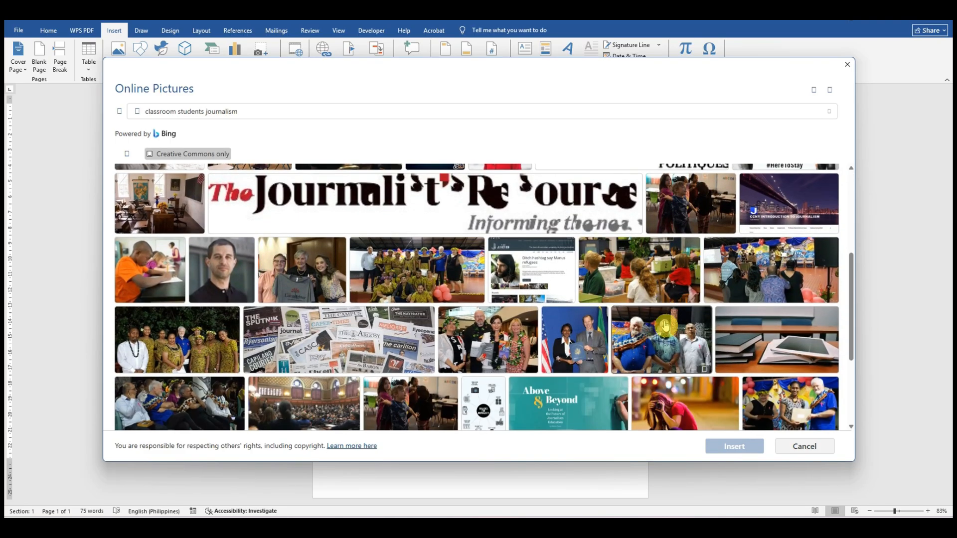
pyautogui.scroll(-3, 697, 343)
pyautogui.scroll(7, 697, 343)
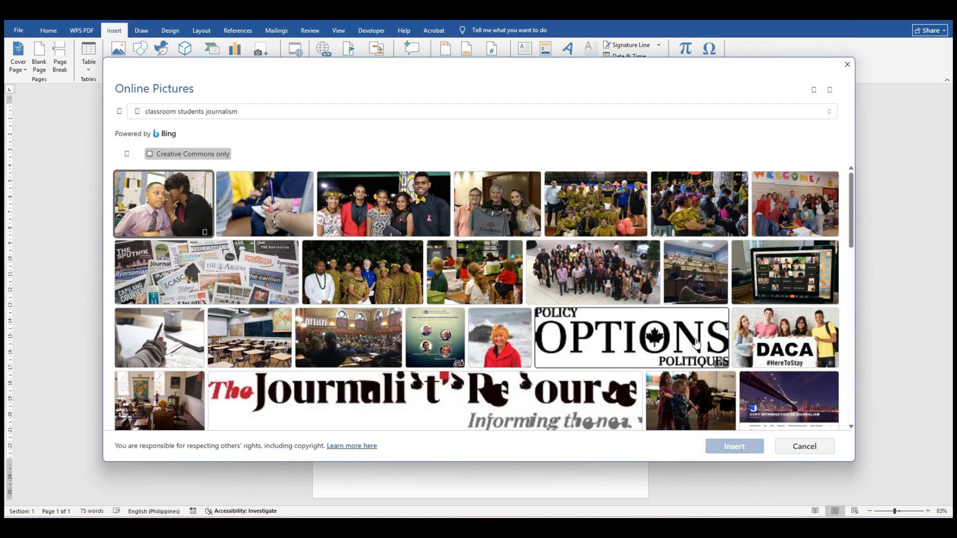
pyautogui.scroll(-3, 696, 343)
pyautogui.click(651, 321)
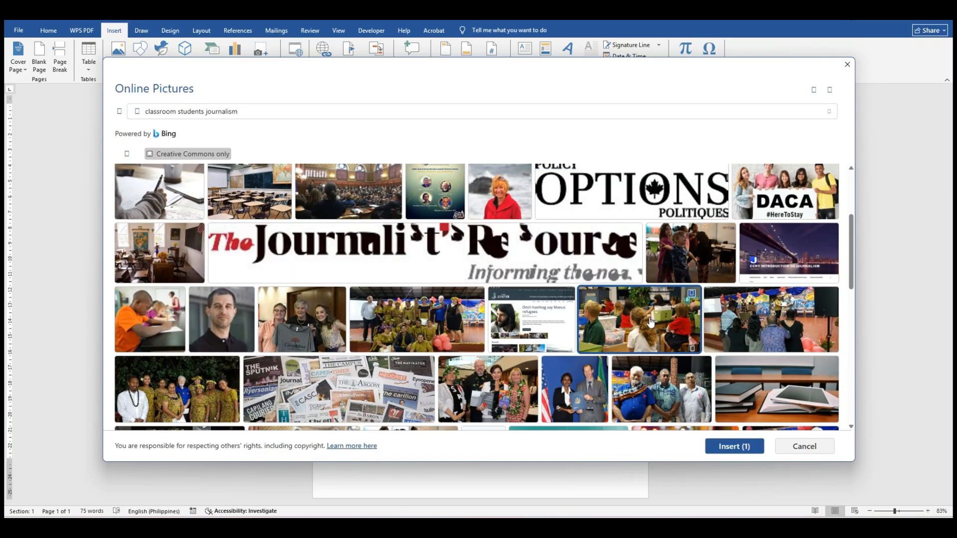
pyautogui.click(728, 446)
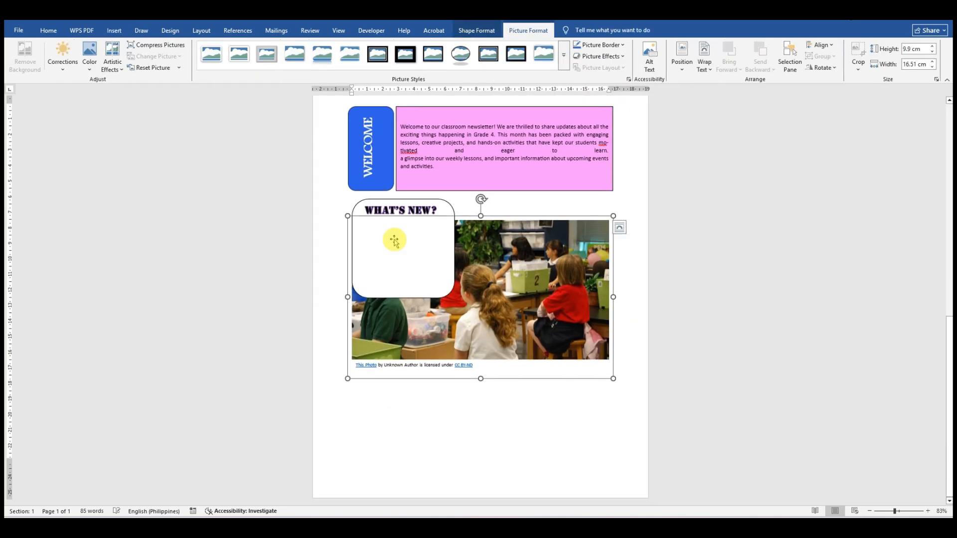
# - Shrink the inserted classroom photo with its caption to about 7.93 cm high and 12.8 cm wide, and select the photo
pyautogui.moveTo(349, 216); pyautogui.dragTo(407, 247)
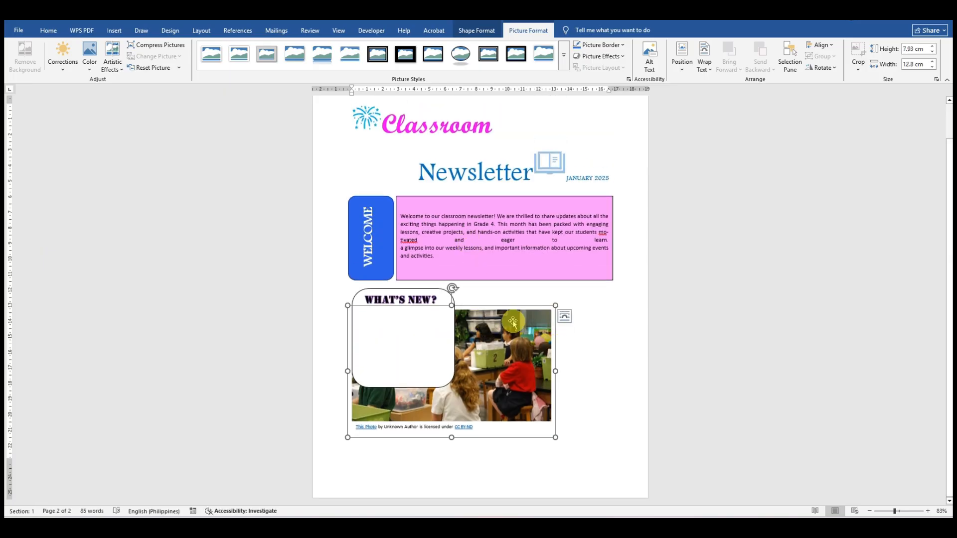
pyautogui.click(517, 356)
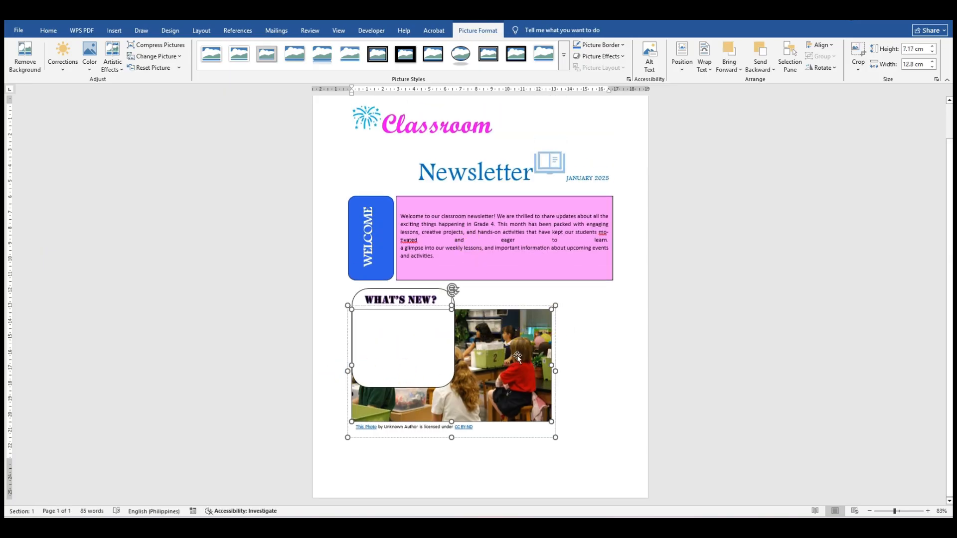
pyautogui.click(490, 378)
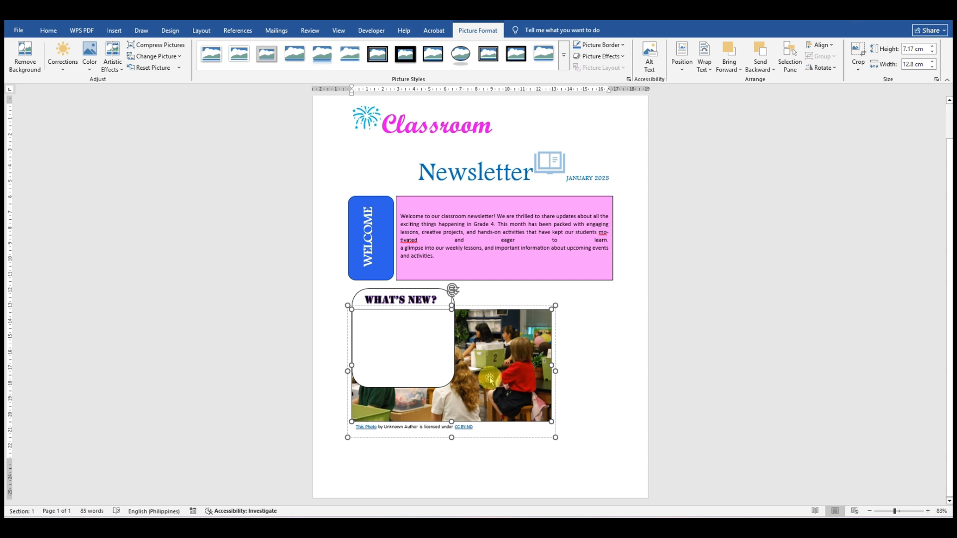
pyautogui.rightClick(524, 357)
# - Delete the attribution and licence caption beneath the classroom photo
pyautogui.click(469, 426)
pyautogui.moveTo(478, 427); pyautogui.dragTo(352, 427)
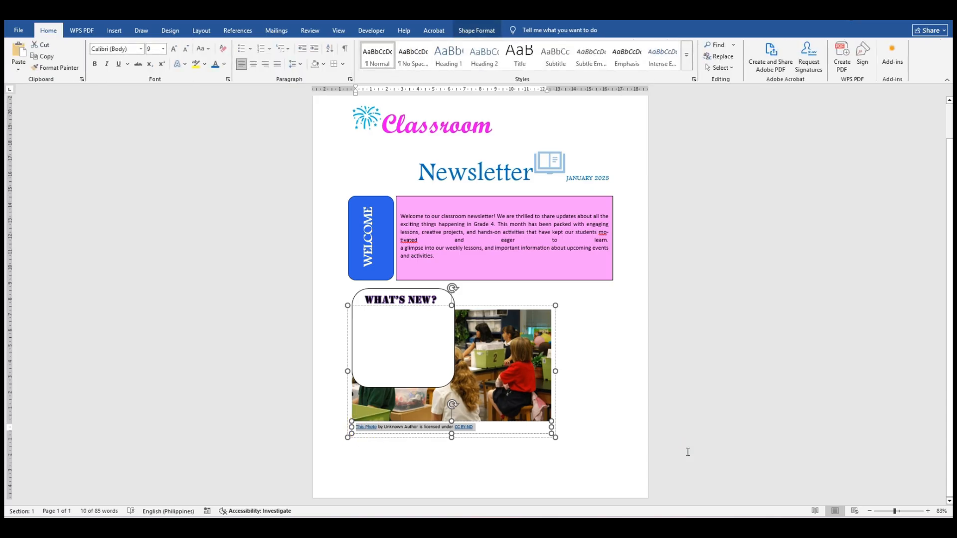
pyautogui.press('Delete')
pyautogui.click(540, 405)
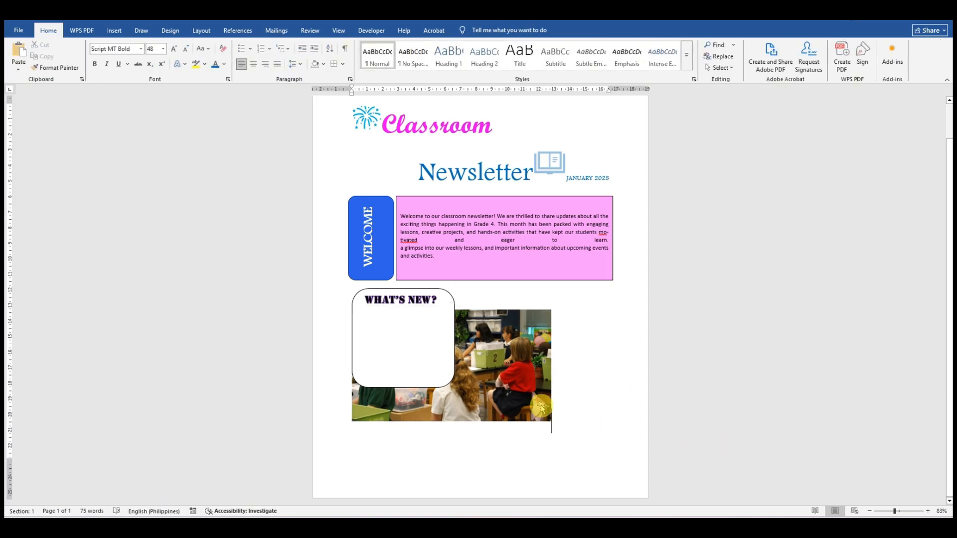